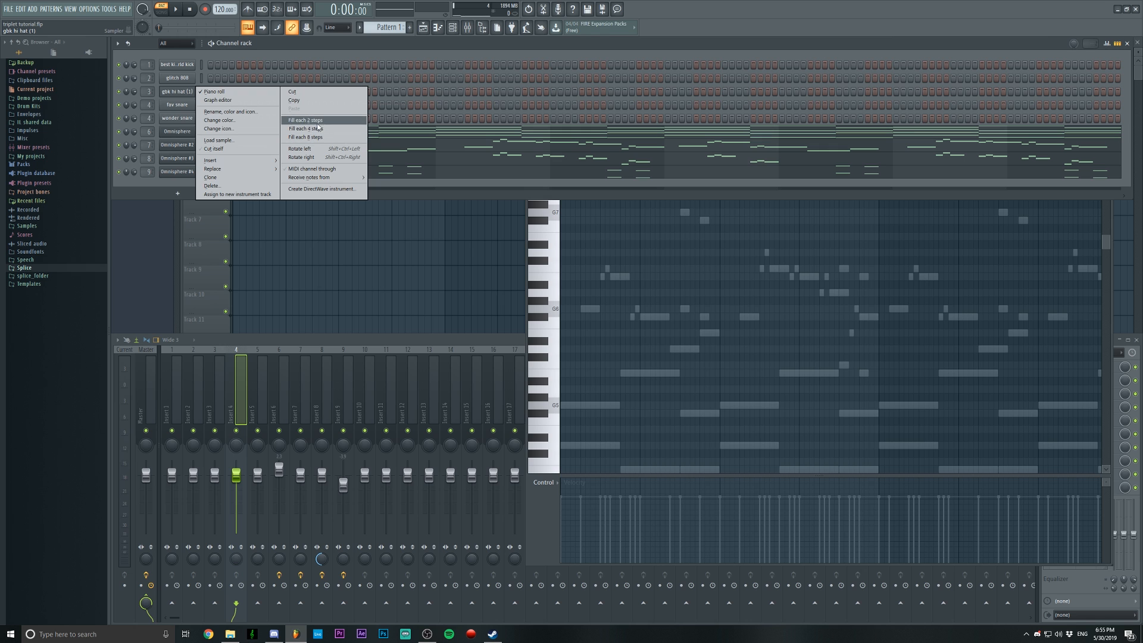
Fill the gbk hi hat channel on every 2 steps and play the pattern briefly
click(344, 138)
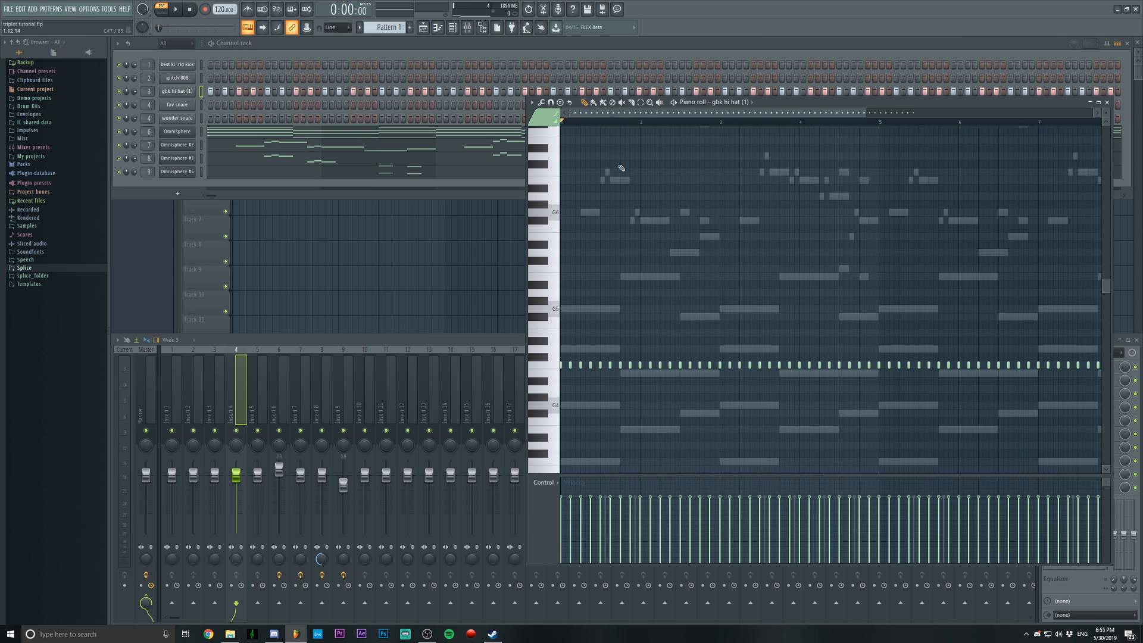
scroll(602, 123, up, 1)
key(space)
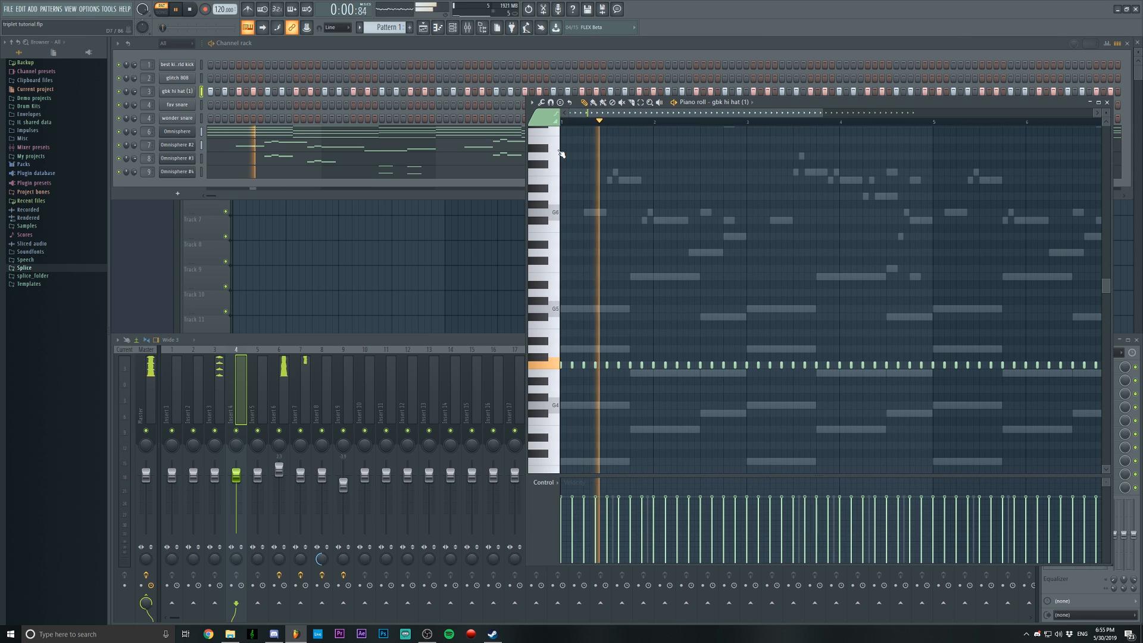
scroll(613, 123, up, 1)
key(space)
Select the first beat in the hi-hat piano roll, try extra notes there, and delete them along with the beat's second note
scroll(608, 131, down, 1)
scroll(602, 117, up, 3)
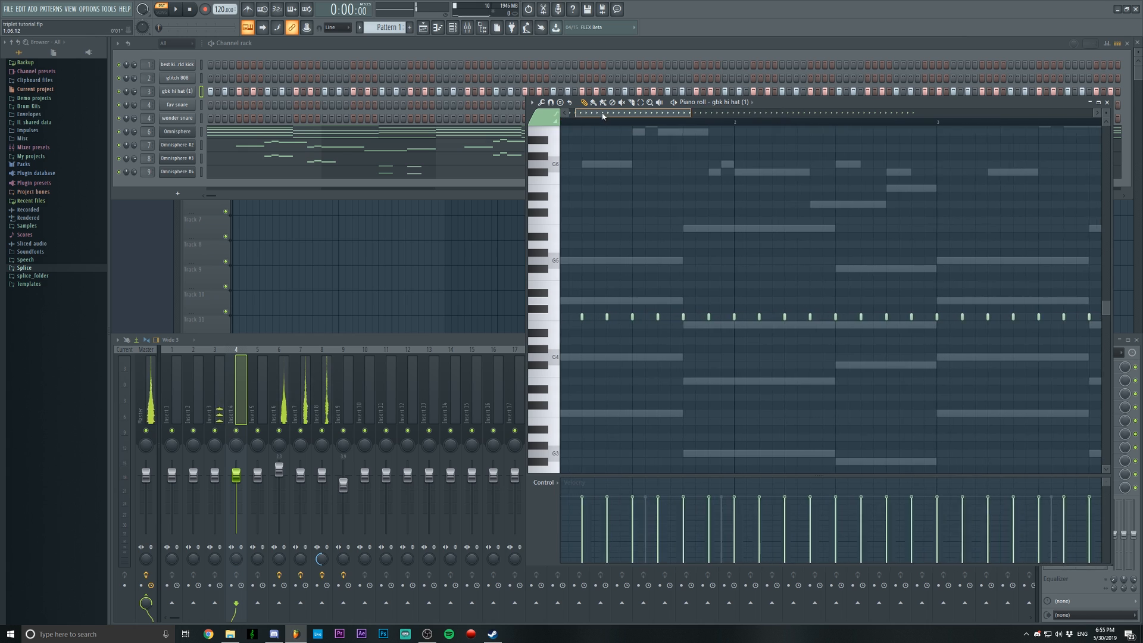
drag(602, 114, 477, 135)
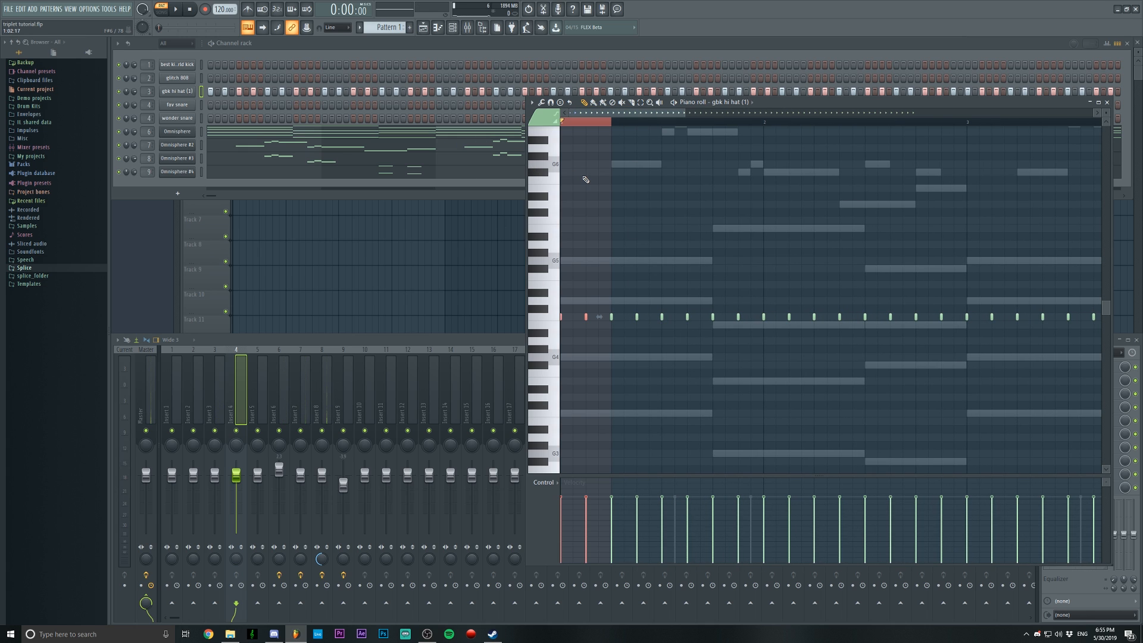
click(580, 319)
click(573, 317)
right_click(573, 319)
click(597, 318)
right_click(599, 319)
right_click(587, 319)
Reselect the first beat of the hi-hat pattern and set the piano roll snap to 1/3 step
scroll(591, 130, up, 2)
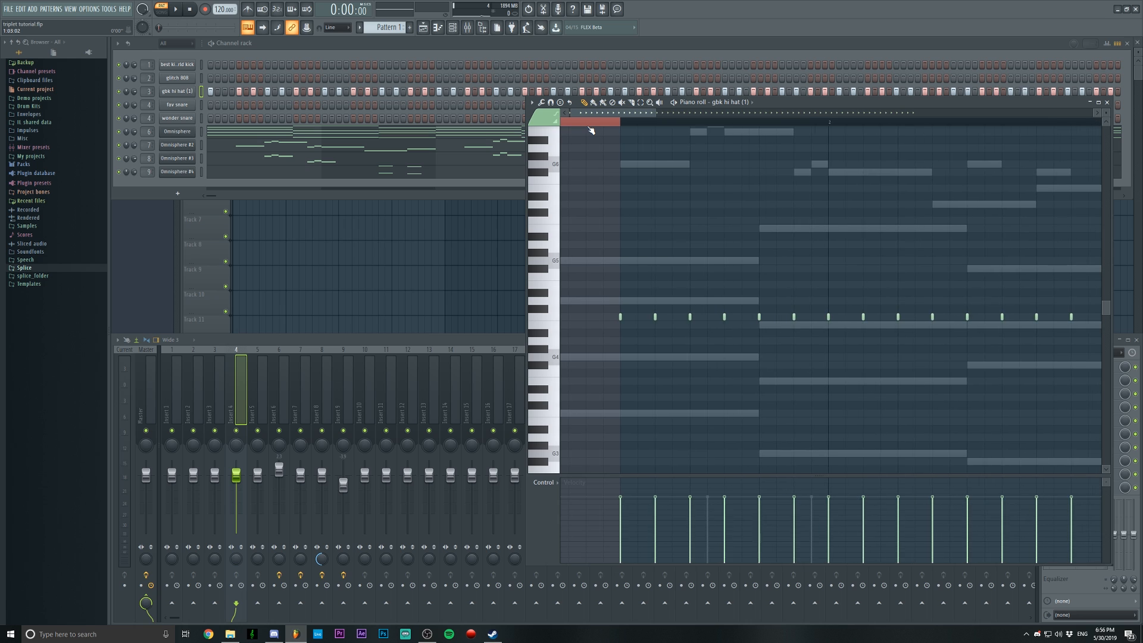
scroll(591, 129, down, 2)
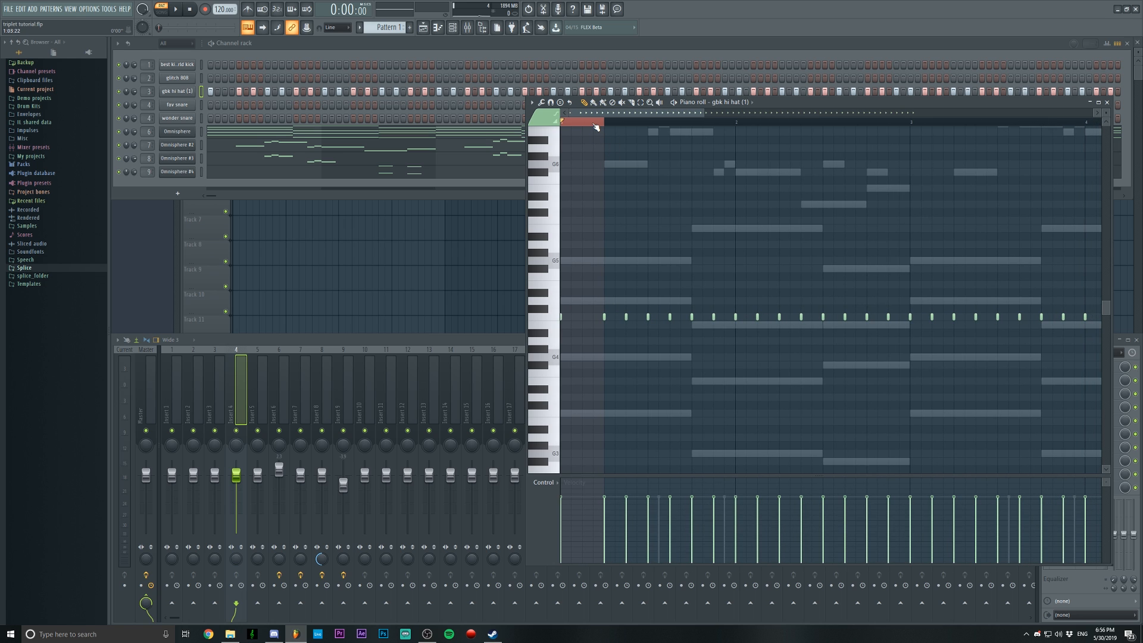
scroll(596, 127, up, 1)
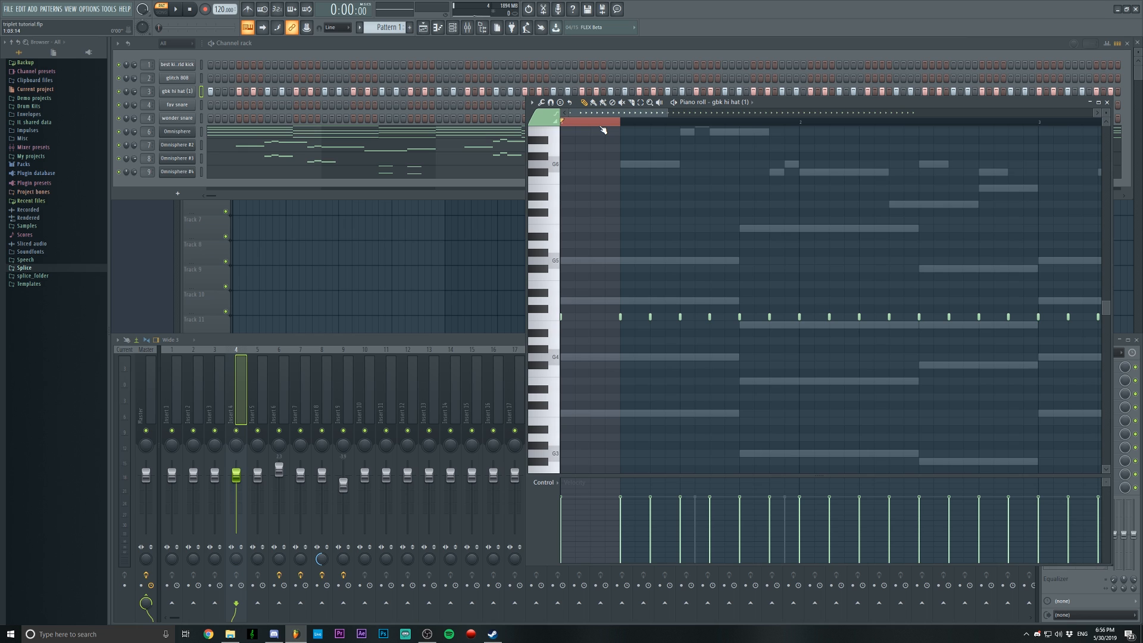
scroll(633, 331, down, 1)
key(ctrl+d)
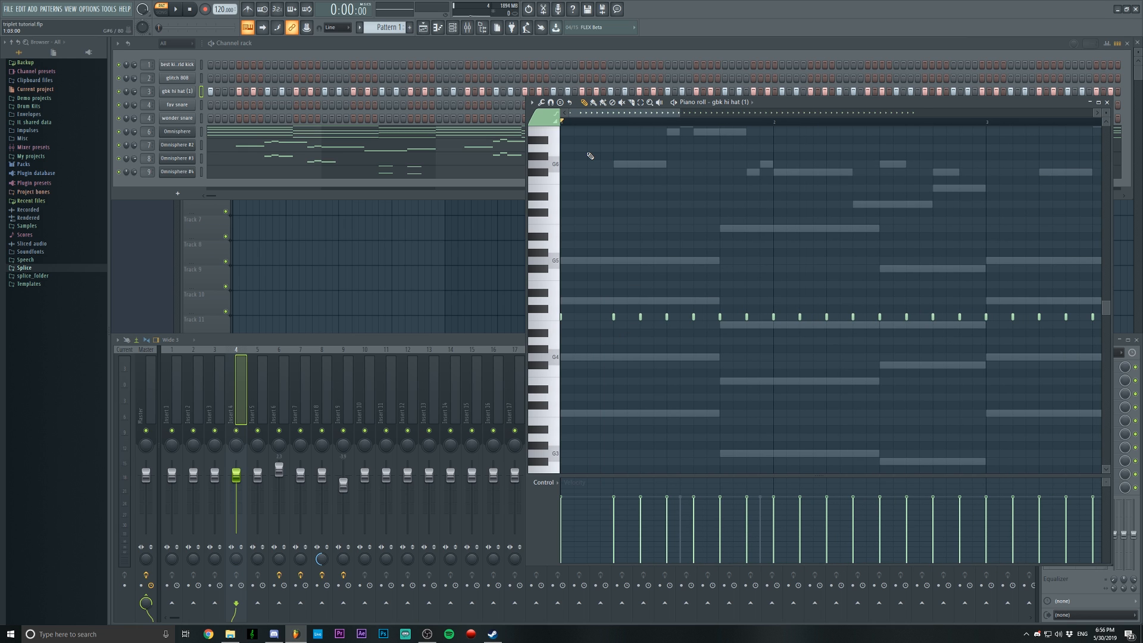
drag(614, 122, 514, 131)
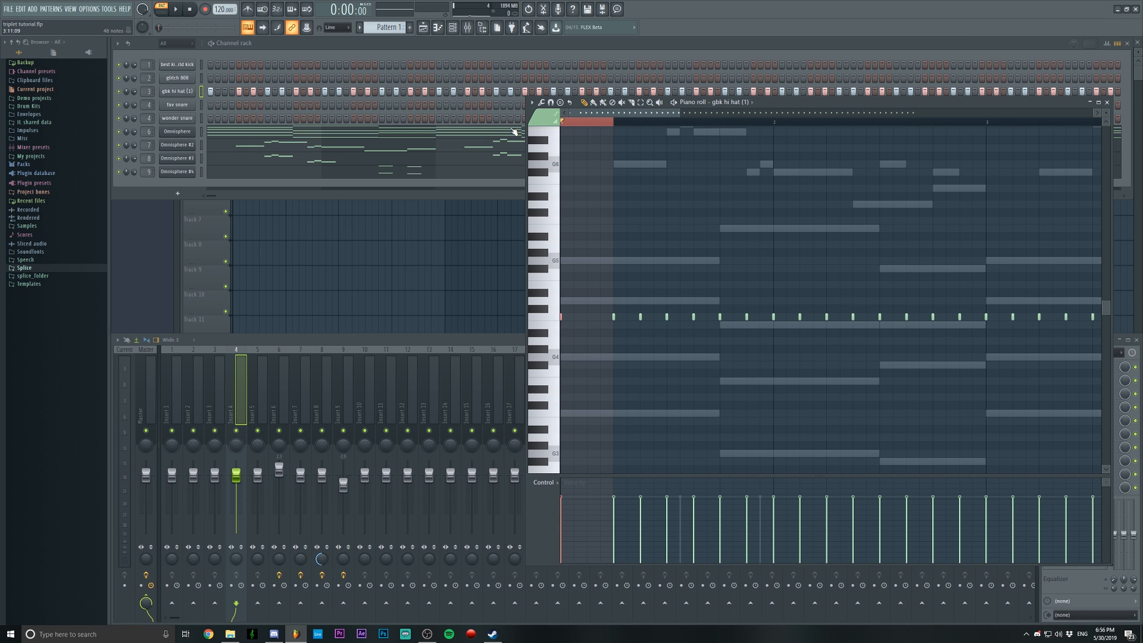
scroll(603, 114, up, 2)
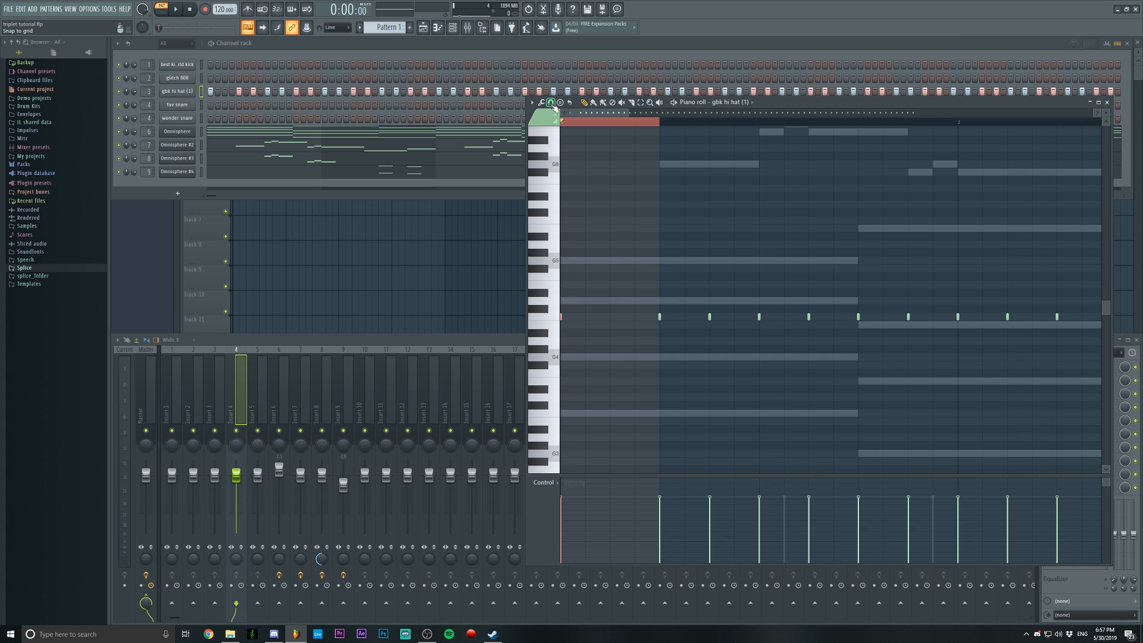
click(551, 103)
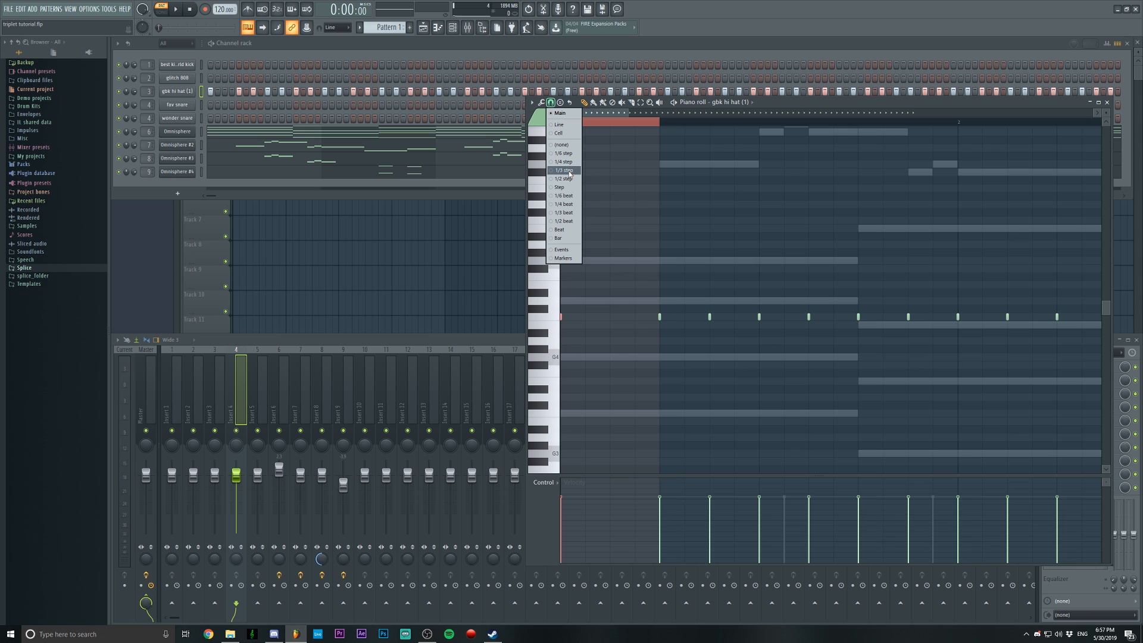
click(568, 172)
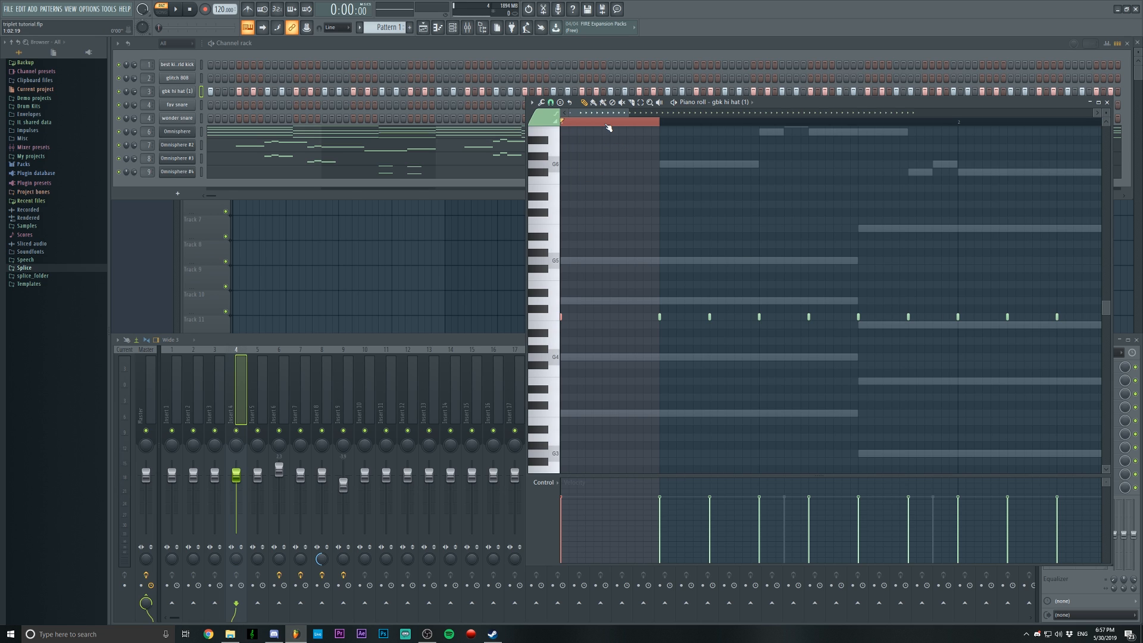
Add two hi-hat notes that split the first beat into an even triplet
scroll(609, 127, down, 5)
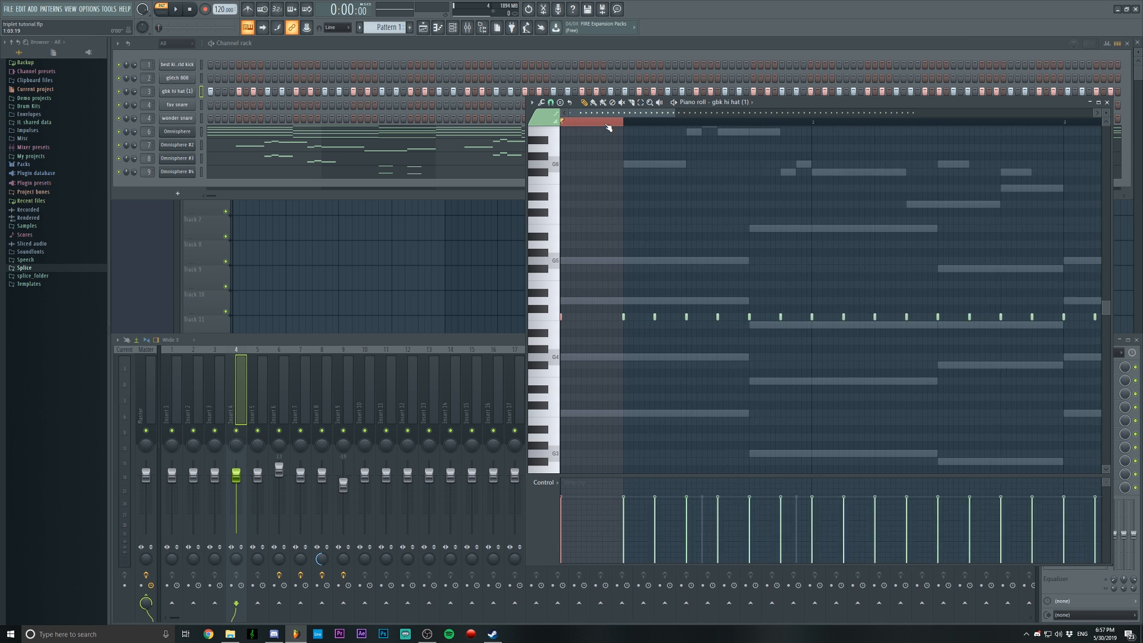
click(577, 316)
click(593, 316)
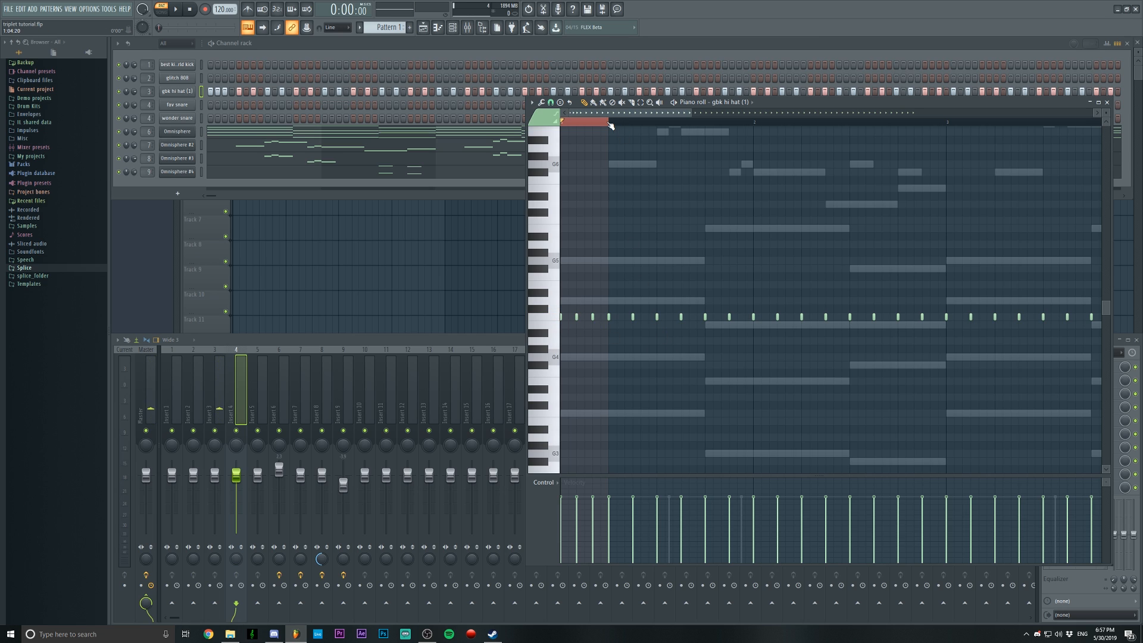
Play the pattern to listen to the hi-hat triplet in the first beat
key(space)
drag(611, 122, 586, 124)
key(space)
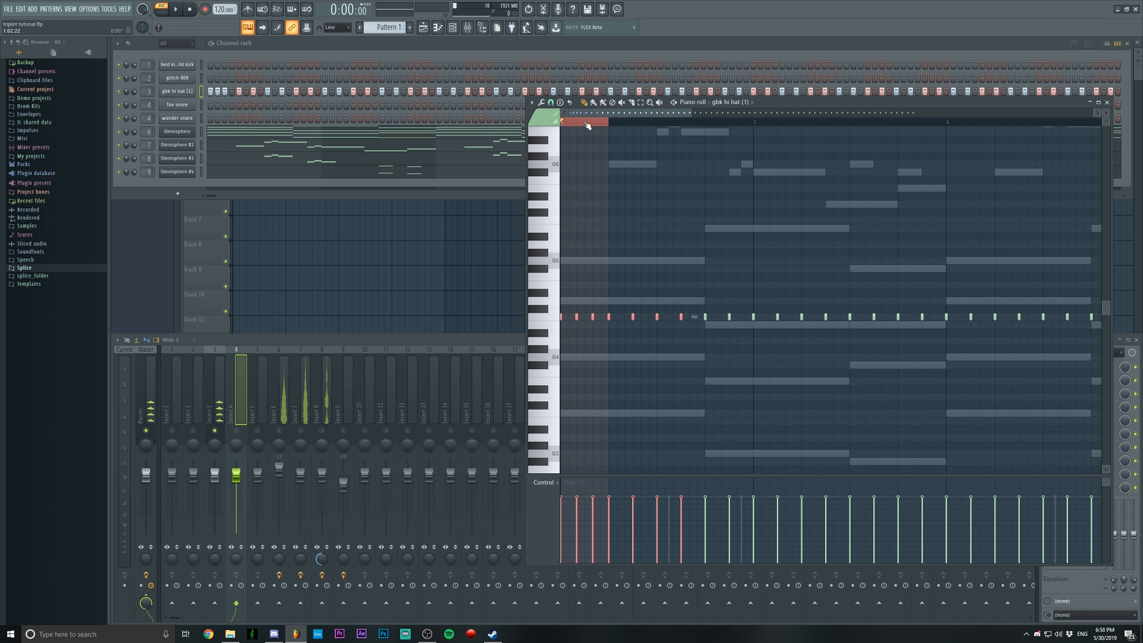
scroll(587, 125, up, 2)
key(space)
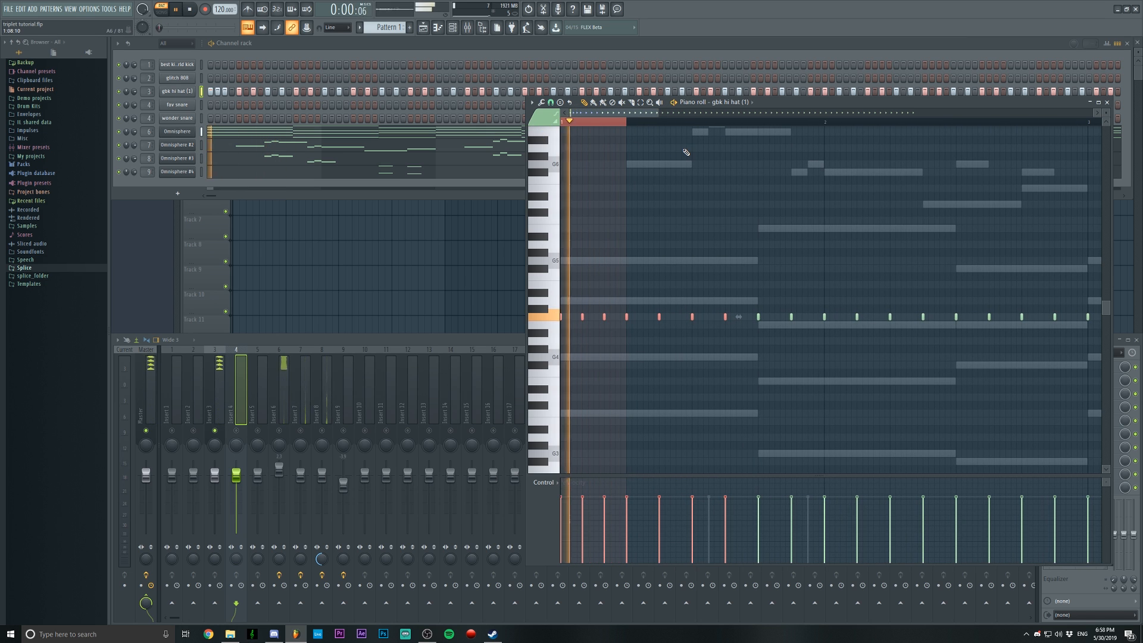
key(space)
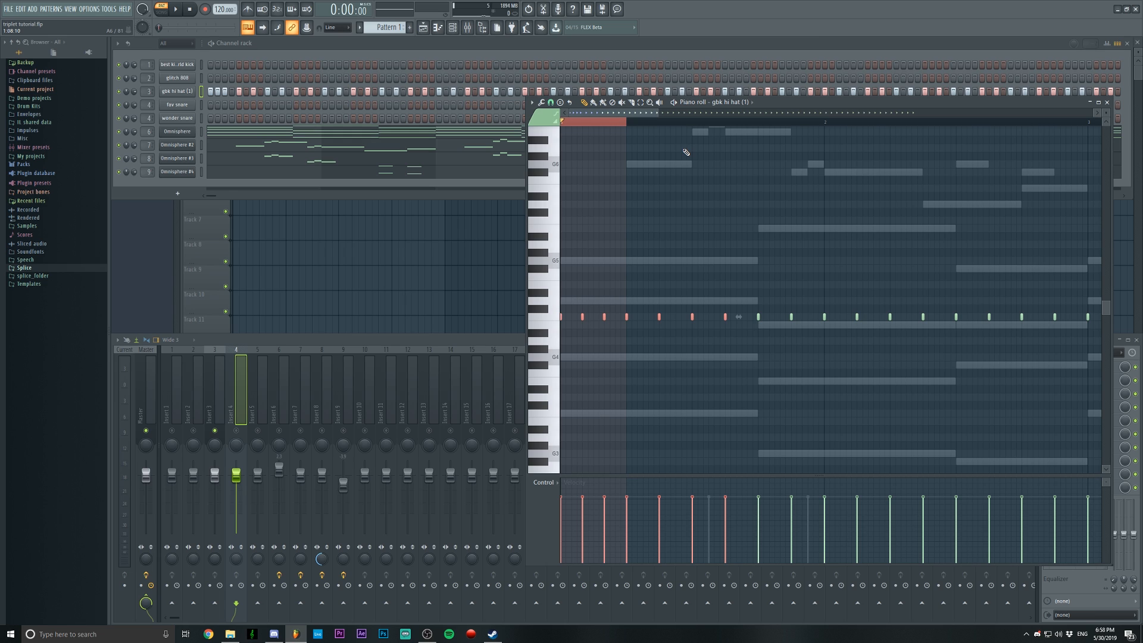
Clear the time selection and delete the two triplet notes added to the first beat
double_click(588, 121)
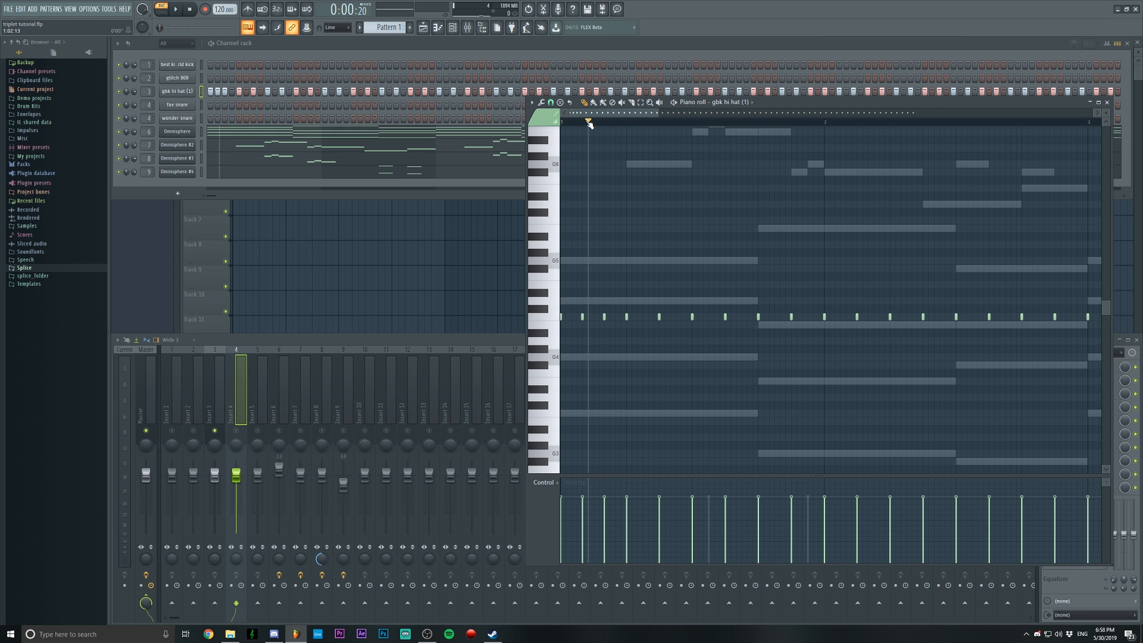
scroll(588, 122, down, 4)
scroll(583, 122, up, 3)
drag(615, 117, 582, 119)
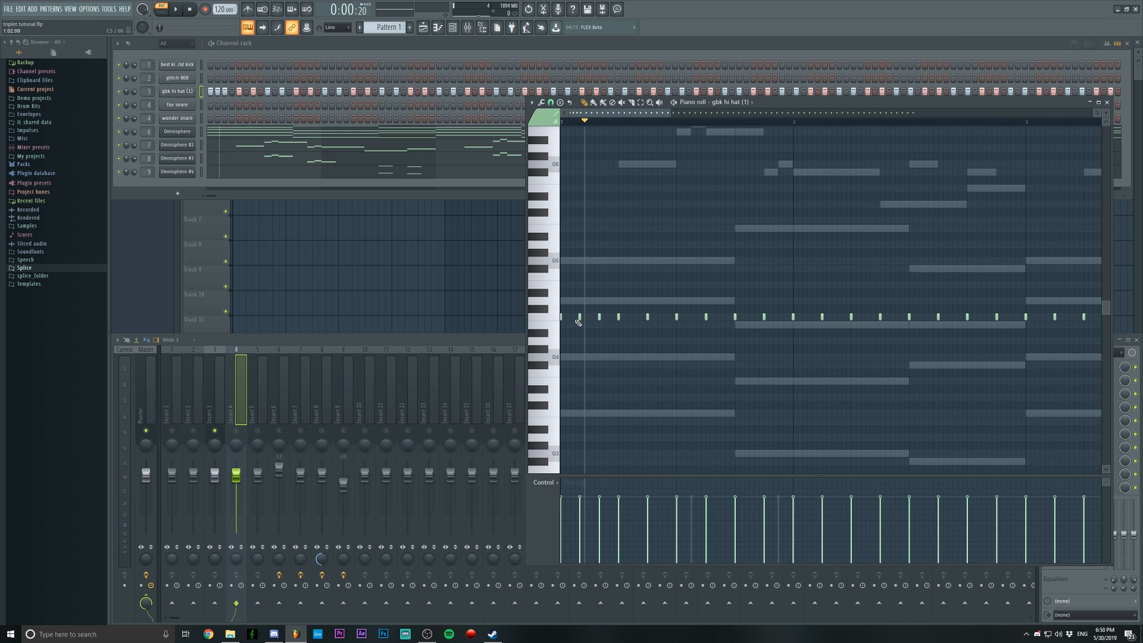
right_click(580, 317)
right_click(599, 316)
Refill the gbk hi hat channel on every 2 steps and set the piano roll snap to Main
right_click(181, 94)
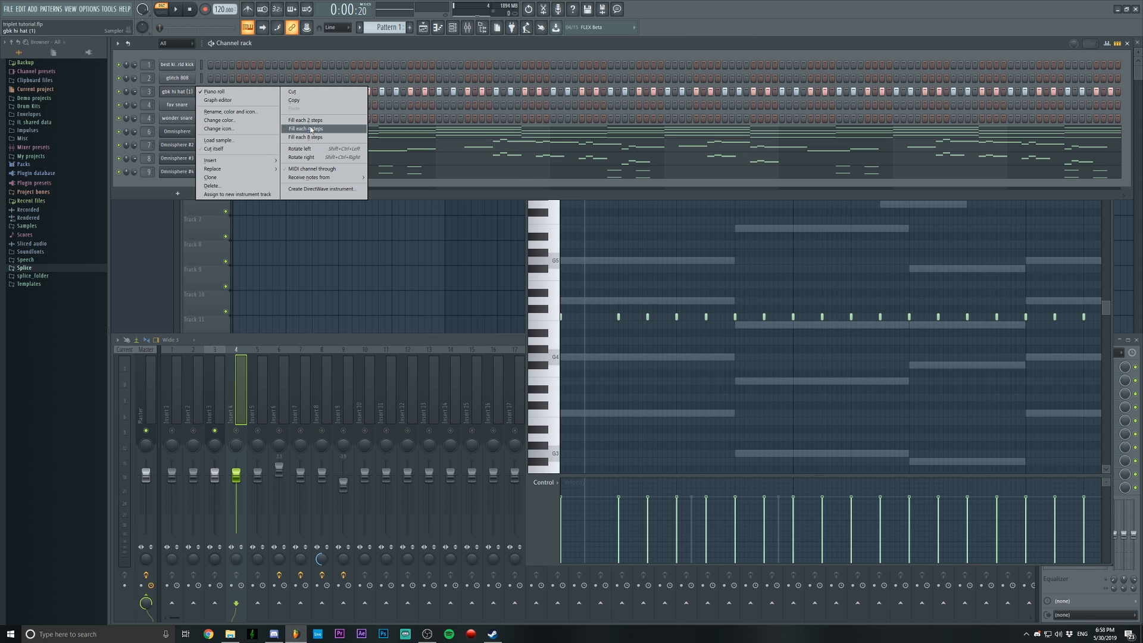
click(306, 122)
right_click(664, 251)
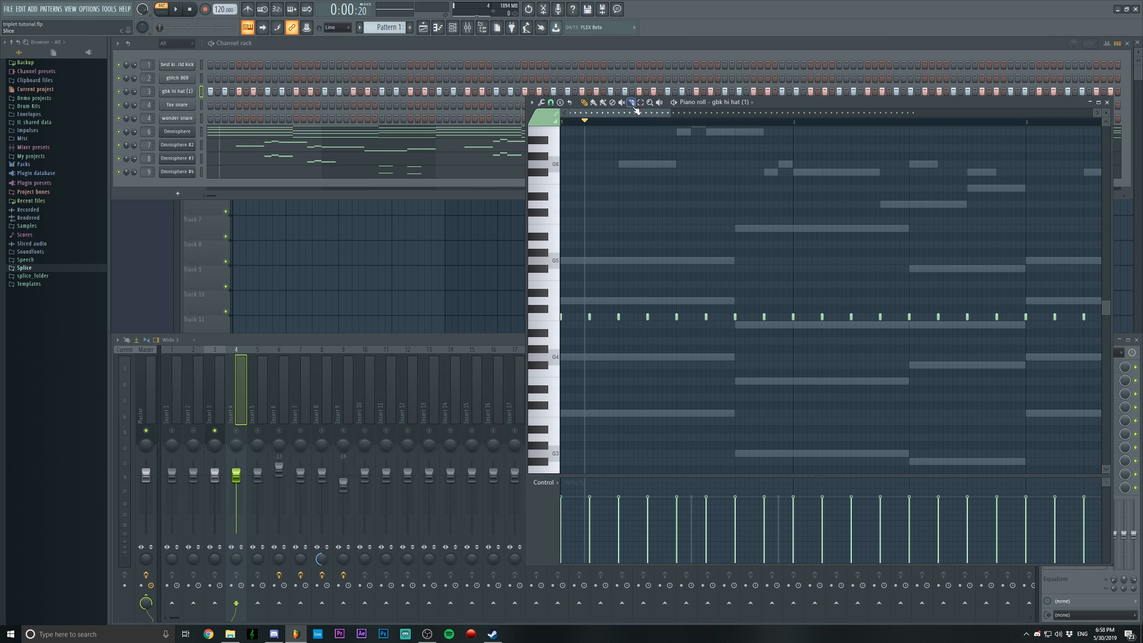
scroll(620, 125, down, 7)
click(551, 103)
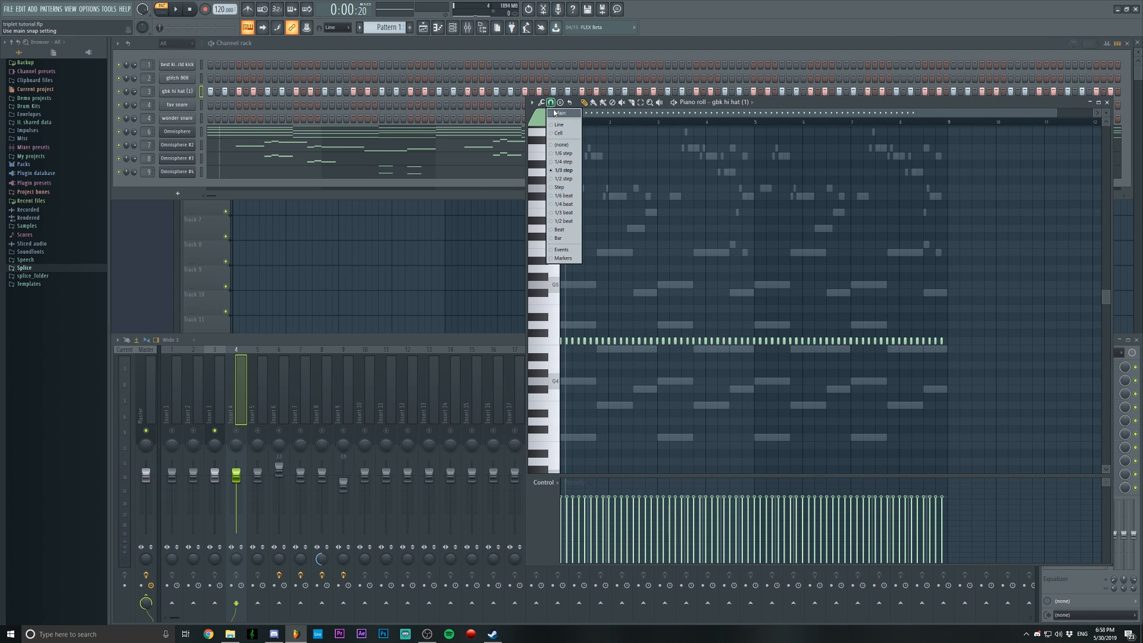
click(560, 112)
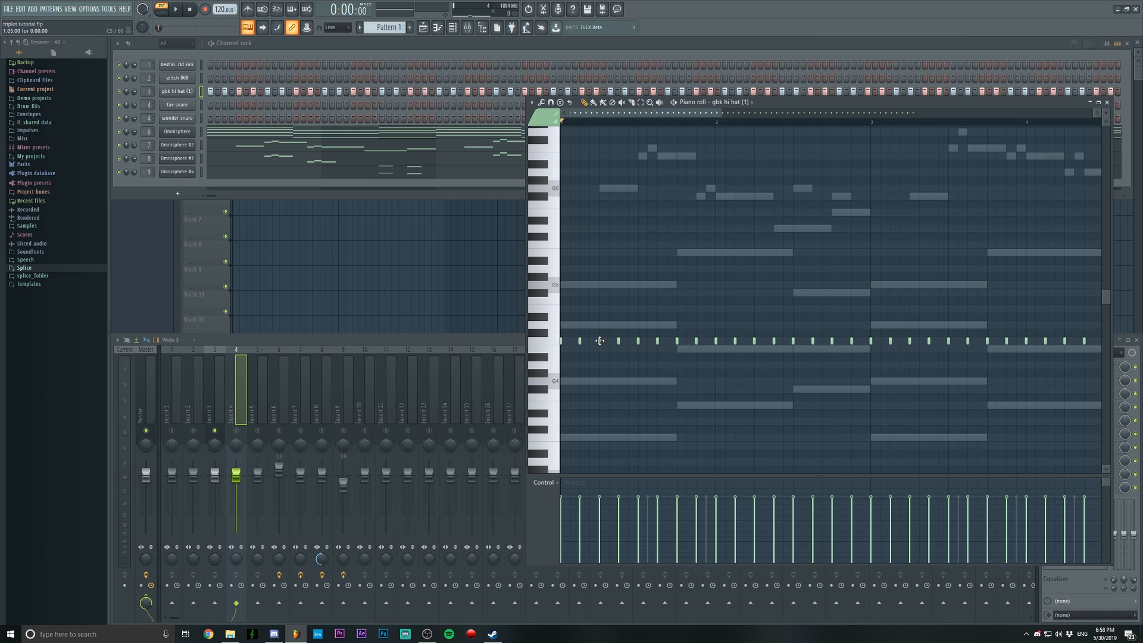
Add extra one-step hi-hat notes between the existing ones in bars 1 and 2 while auditioning the pattern
click(630, 342)
key(space)
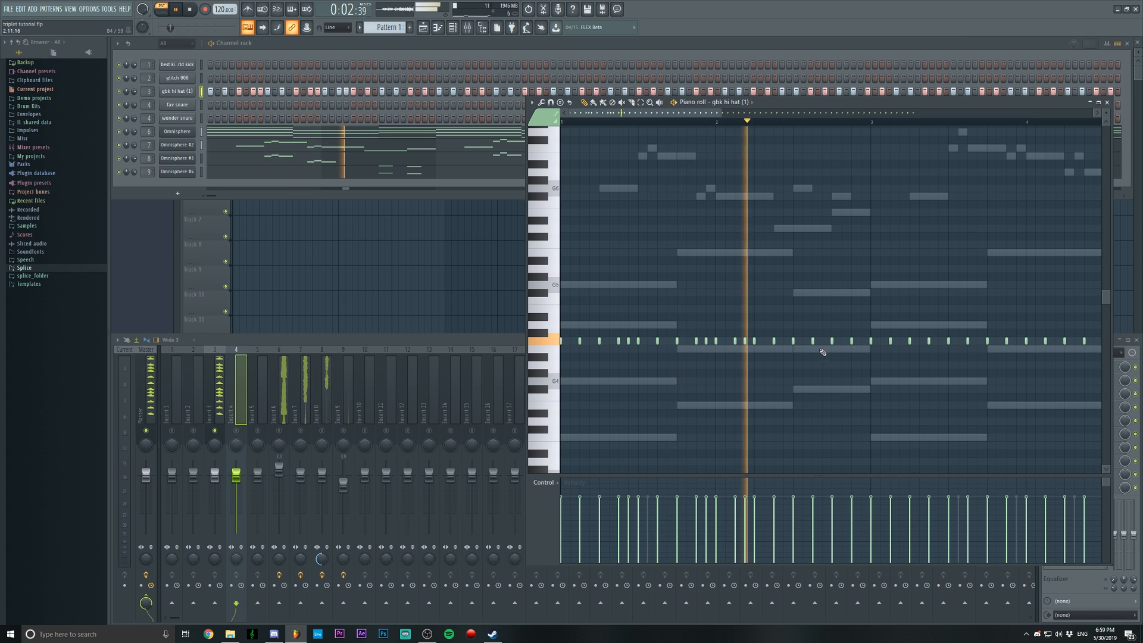
click(825, 343)
click(862, 343)
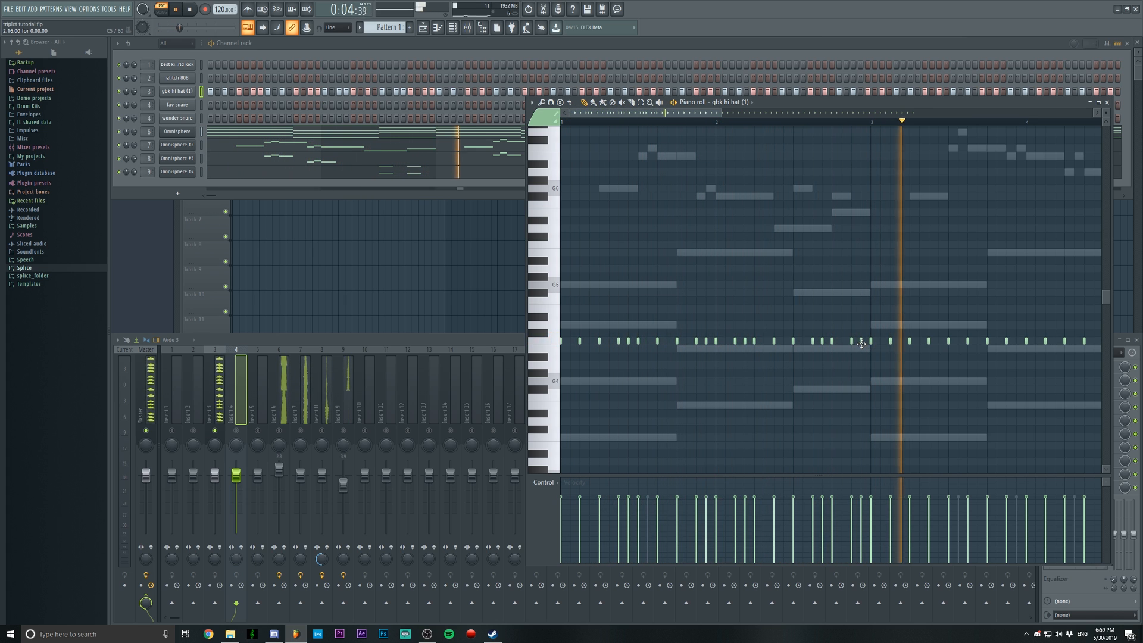
key(space)
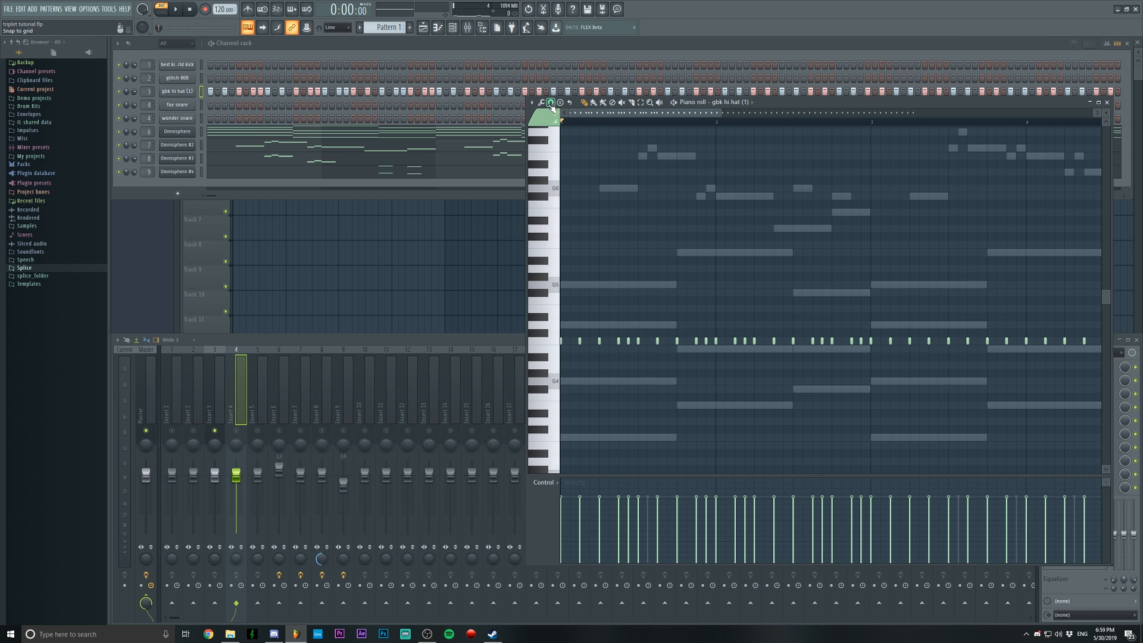
Select the last beat of bar 2 and delete its two hi-hat notes after the downbeat
drag(833, 122, 870, 122)
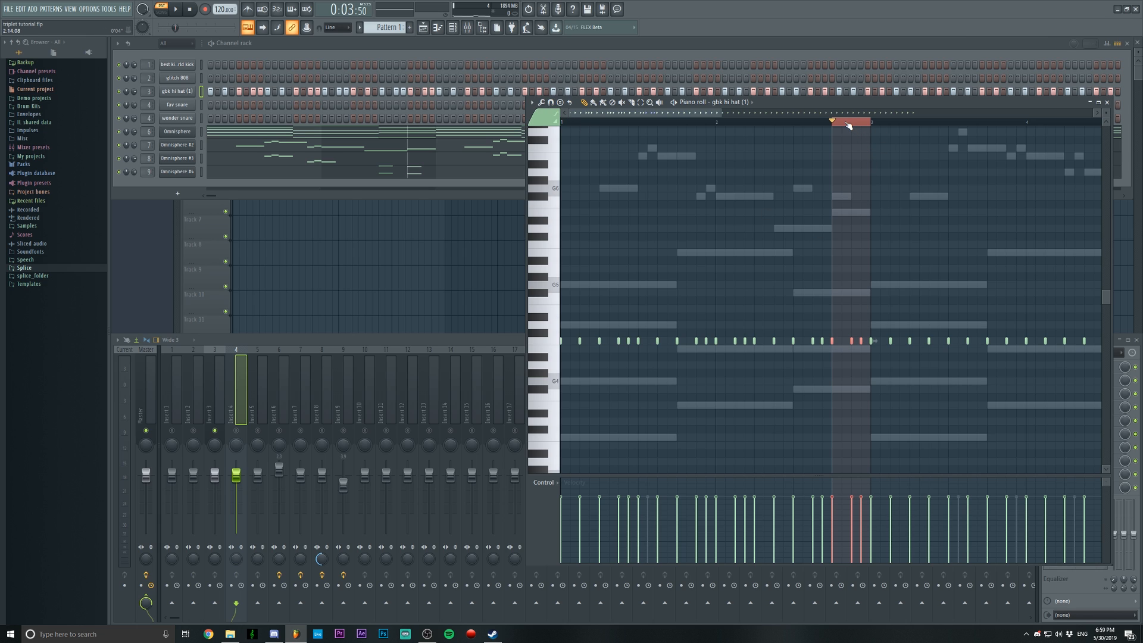
right_click(851, 341)
right_click(861, 341)
Set the piano roll snap to 1/3 step and add two hi-hat notes forming a triplet in bar 2's last beat
click(551, 102)
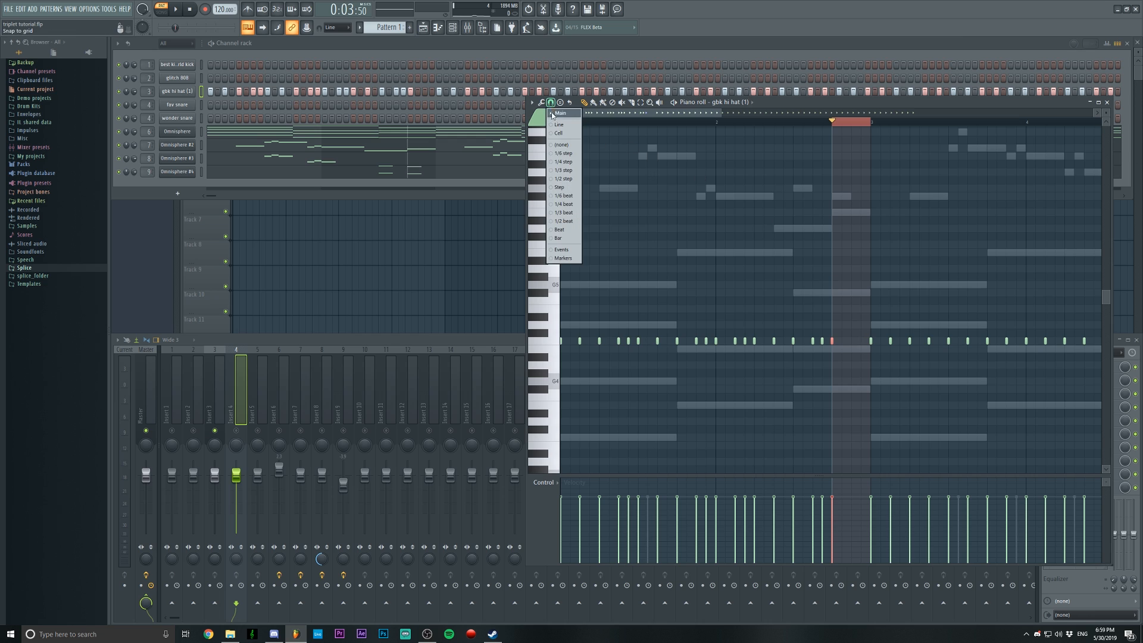
click(566, 170)
click(850, 342)
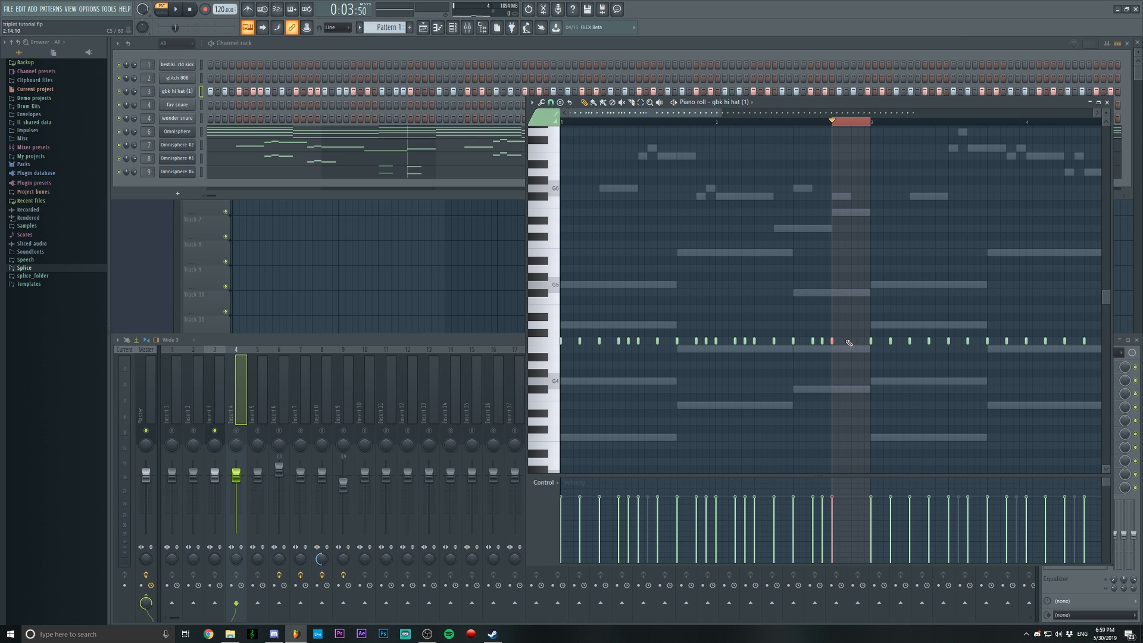
click(857, 341)
Clear the time selection and play the pattern from the start through the triplet at the end of bar 2
click(850, 123)
drag(853, 129, 517, 130)
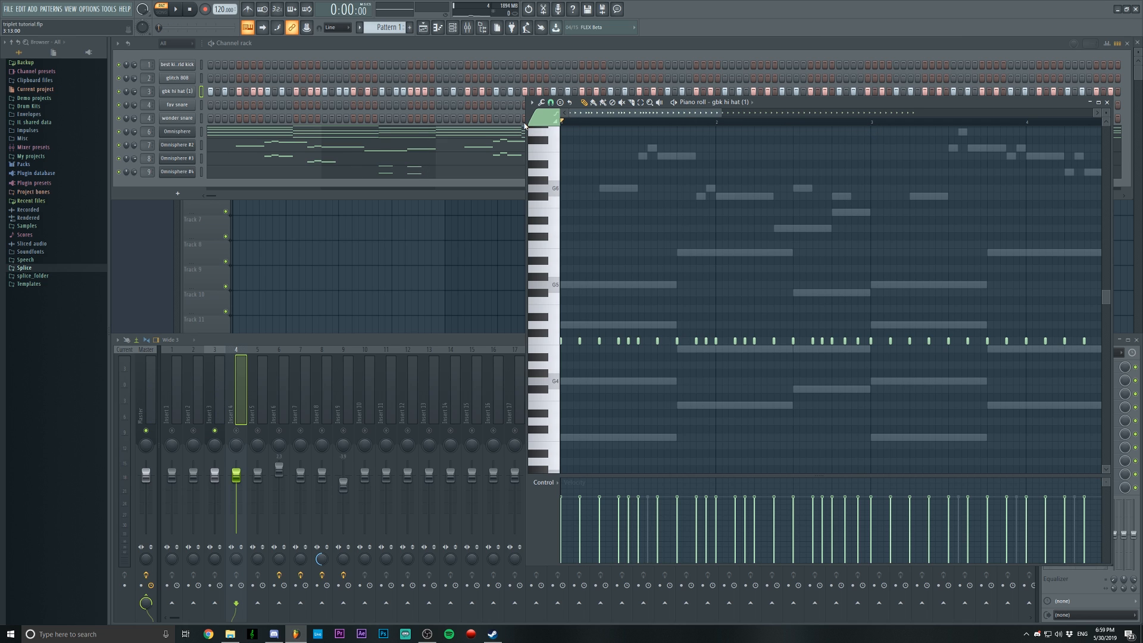
key(space)
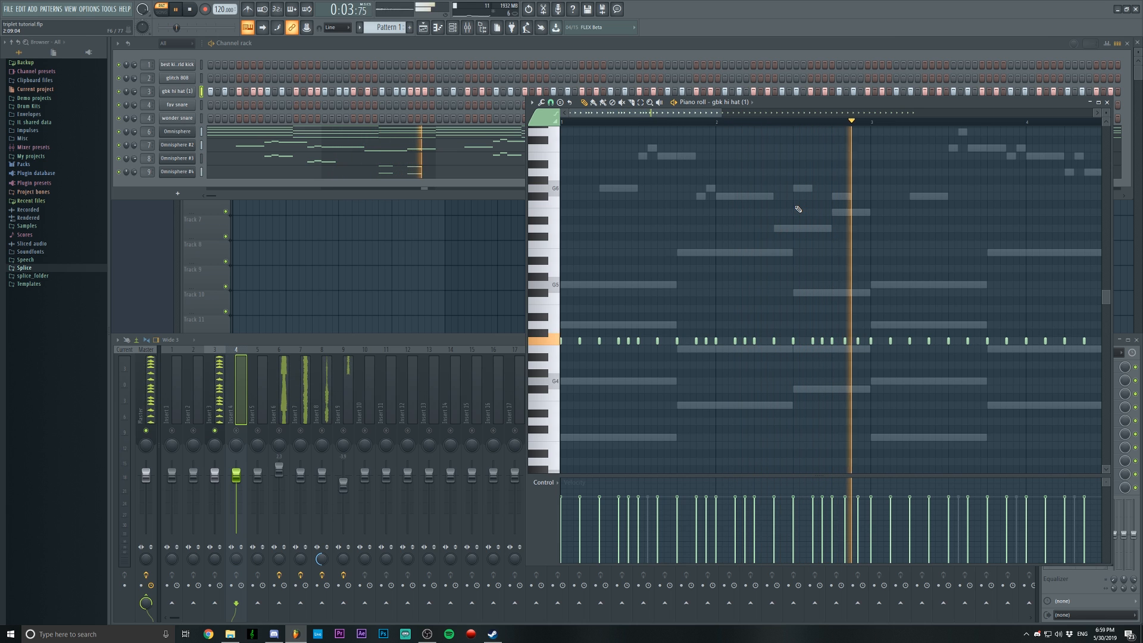
key(space)
Delete the hi-hat notes in bars 3 and 4, keeping the first note of bar 3
scroll(802, 124, down, 1)
drag(745, 113, 769, 114)
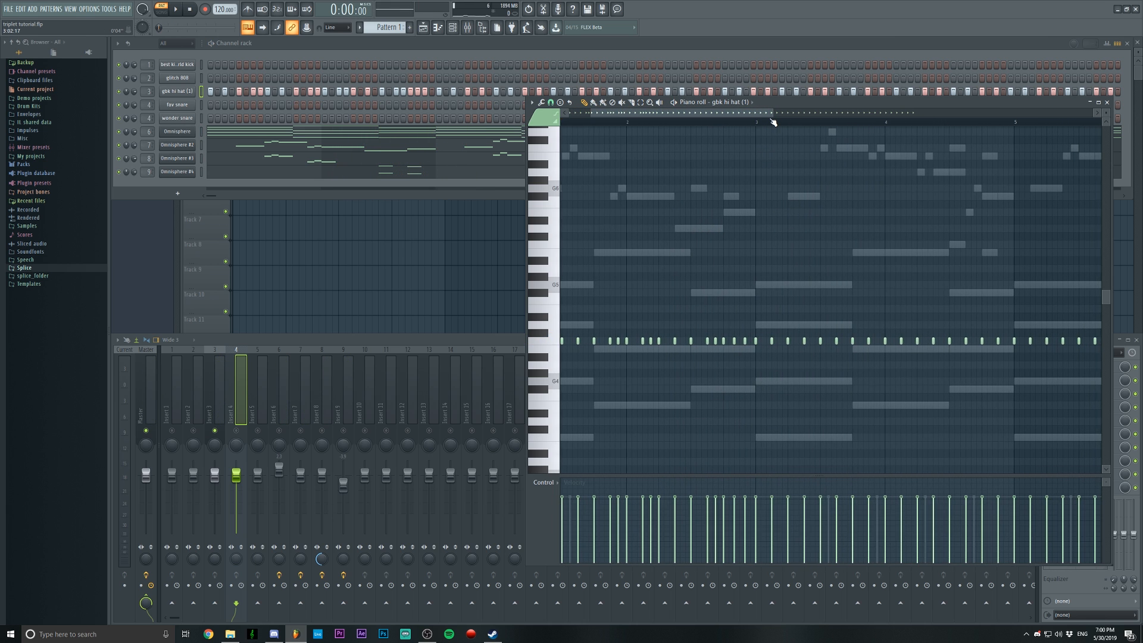
scroll(772, 121, down, 2)
scroll(772, 120, up, 4)
scroll(673, 113, down, 2)
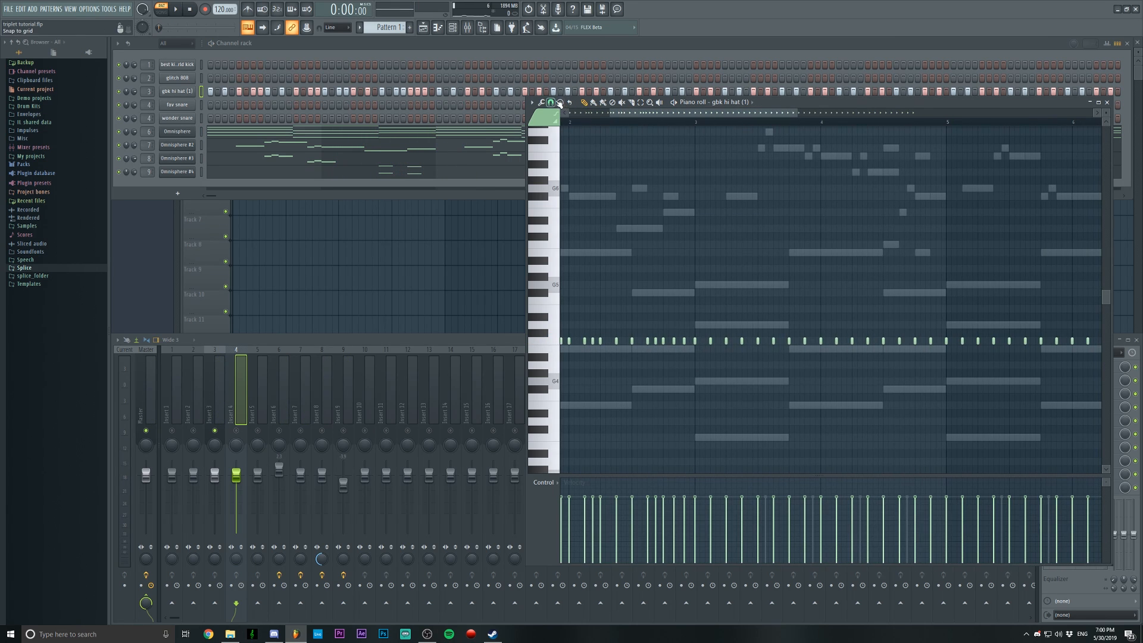
drag(693, 342, 933, 343)
scroll(917, 131, down, 2)
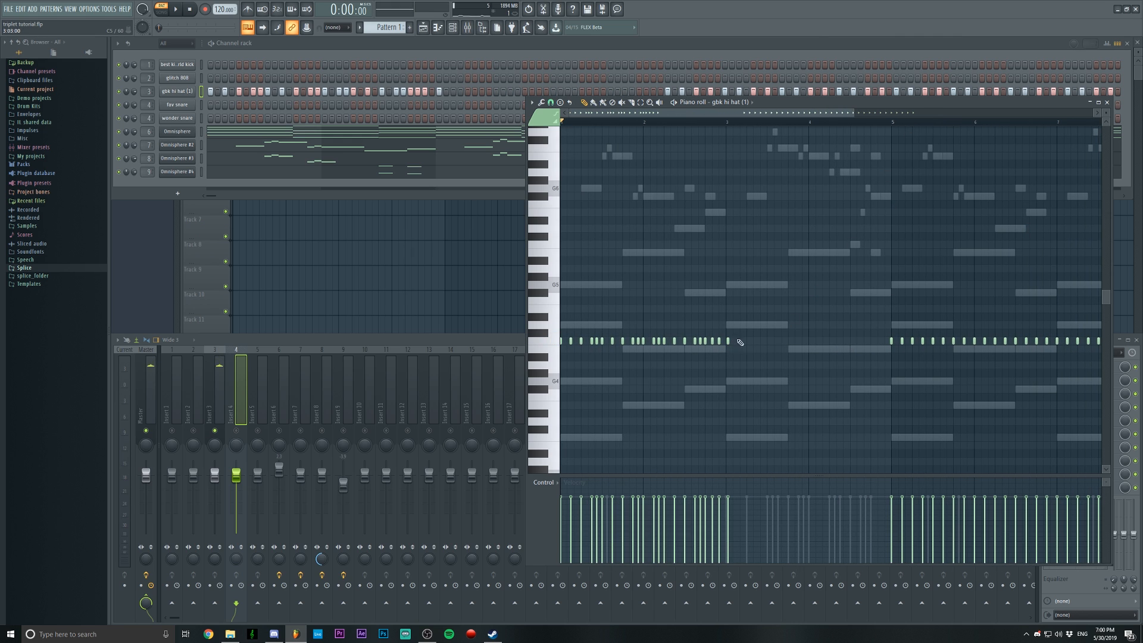
Apply quick legato to the hi-hat notes of bars 1 and 2 so each reaches the following note, and deselect them
drag(727, 324, 499, 373)
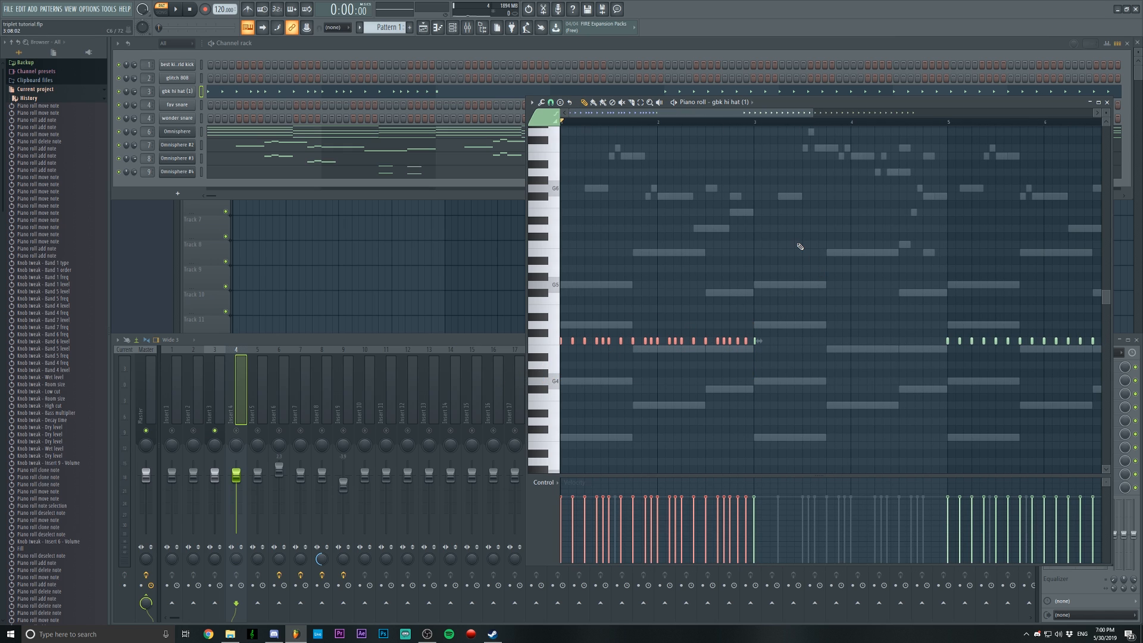
key(ctrl+l)
key(ctrl+d)
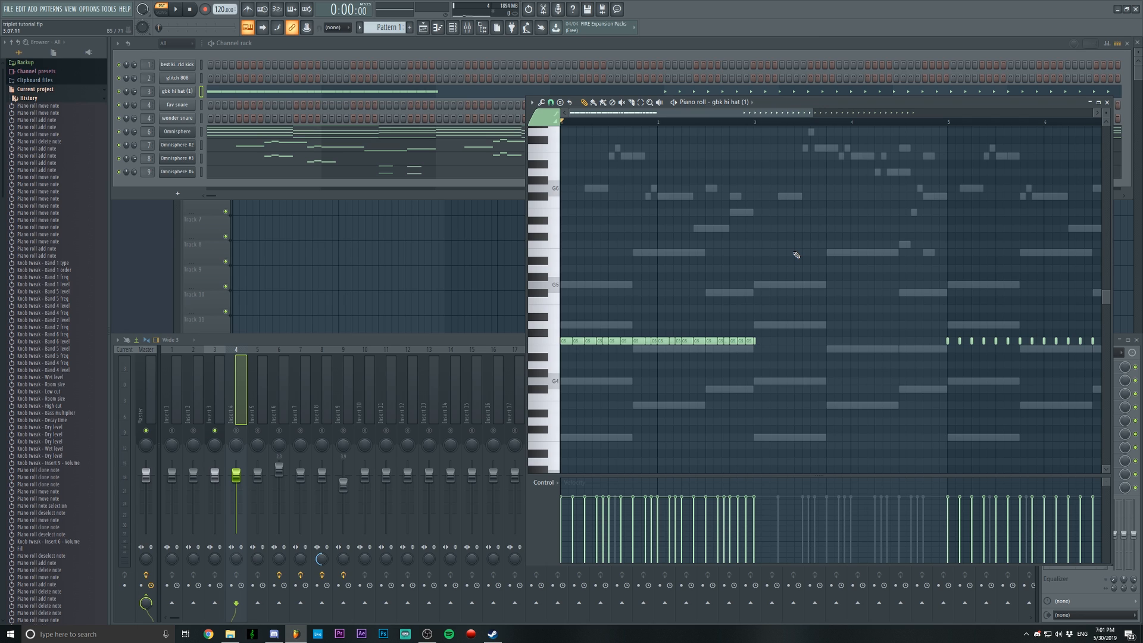
Delete the first hi-hat note of bar 3 and duplicate the notes of bars 1 and 2 into bars 3 and 4
right_click(755, 341)
drag(765, 331, 527, 359)
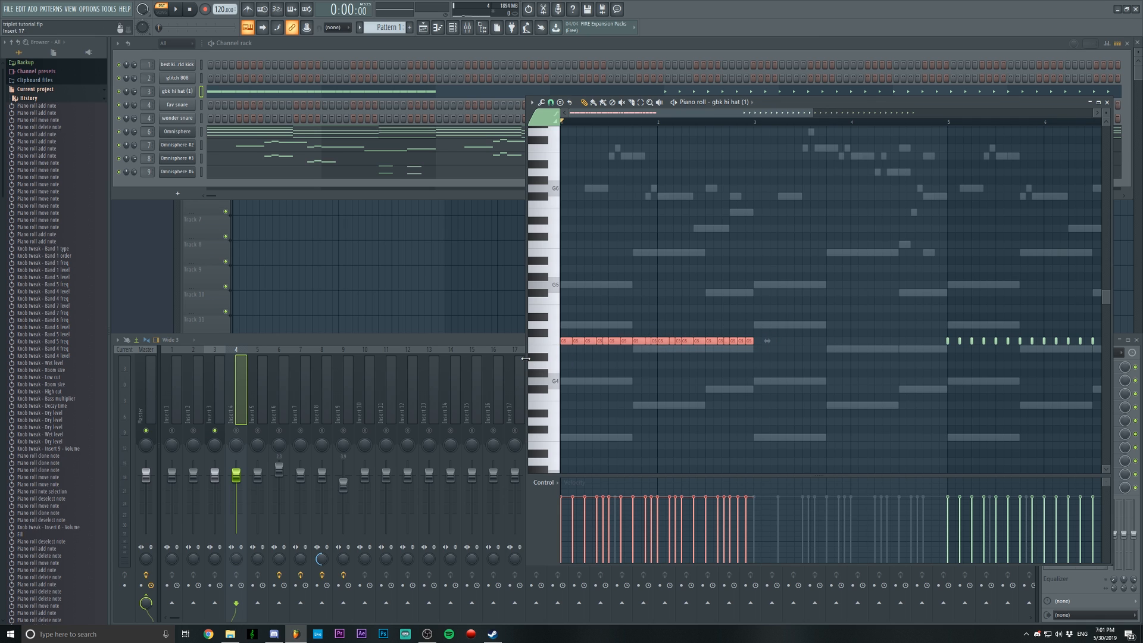
key(ctrl+b)
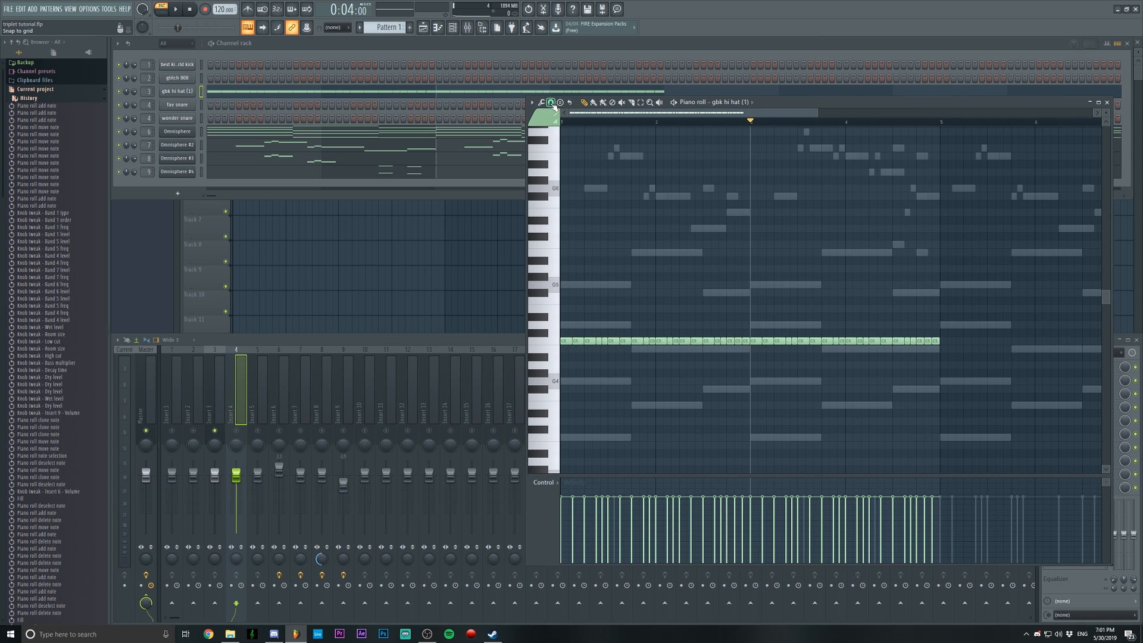
Set the piano roll snap to Main and chop the first hi-hat note of bar 3 into a four-note roll
click(552, 104)
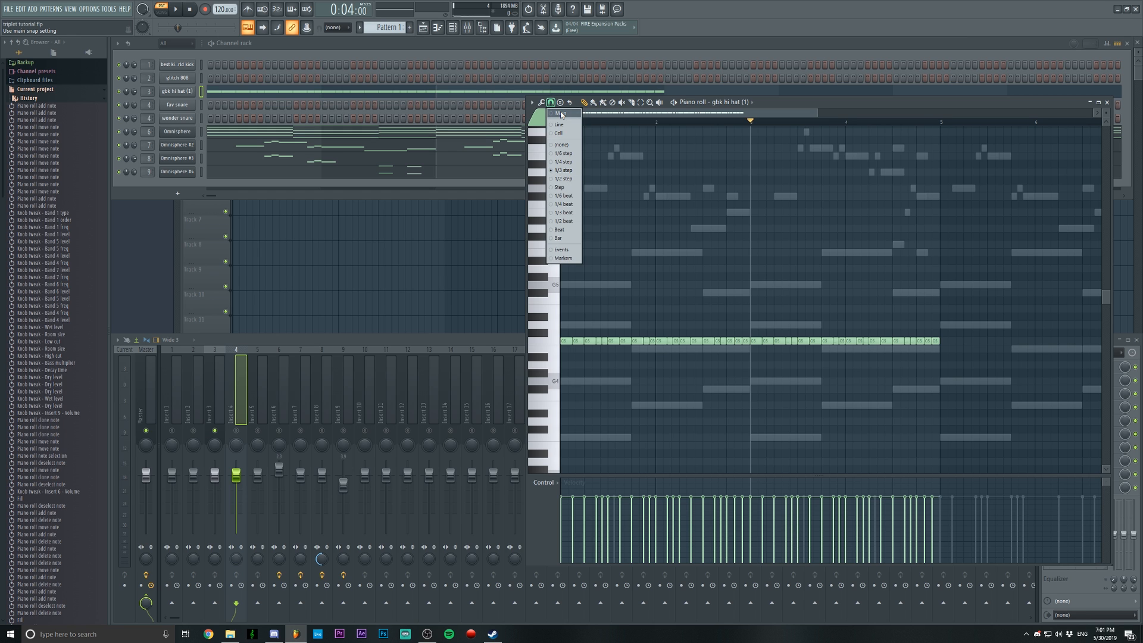
click(561, 115)
scroll(772, 128, up, 4)
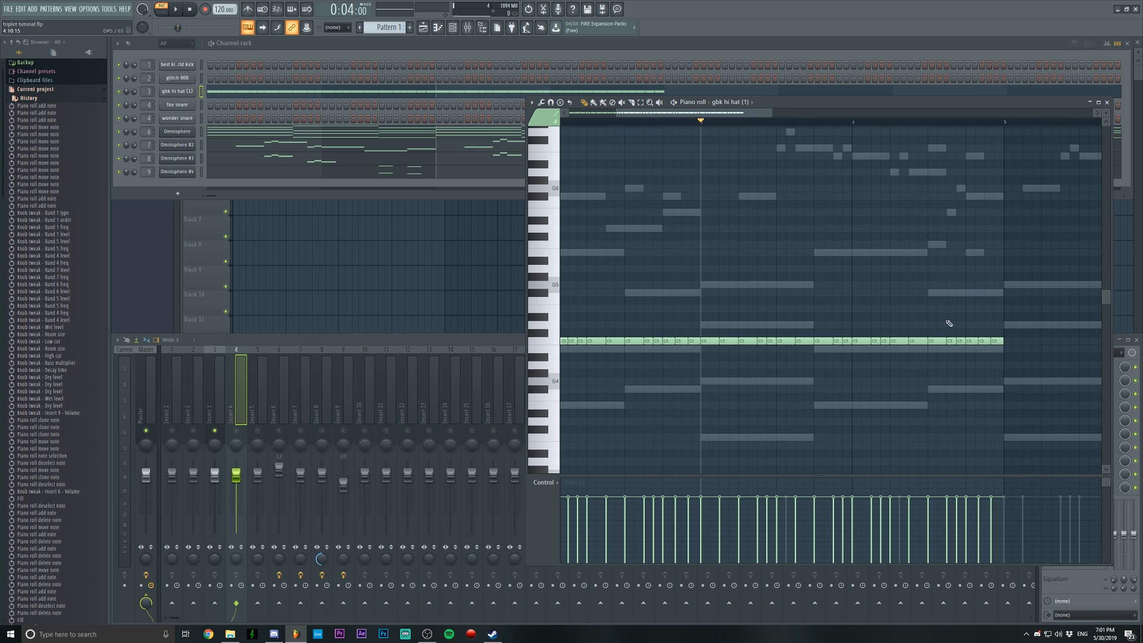
scroll(758, 123, up, 1)
scroll(730, 118, up, 3)
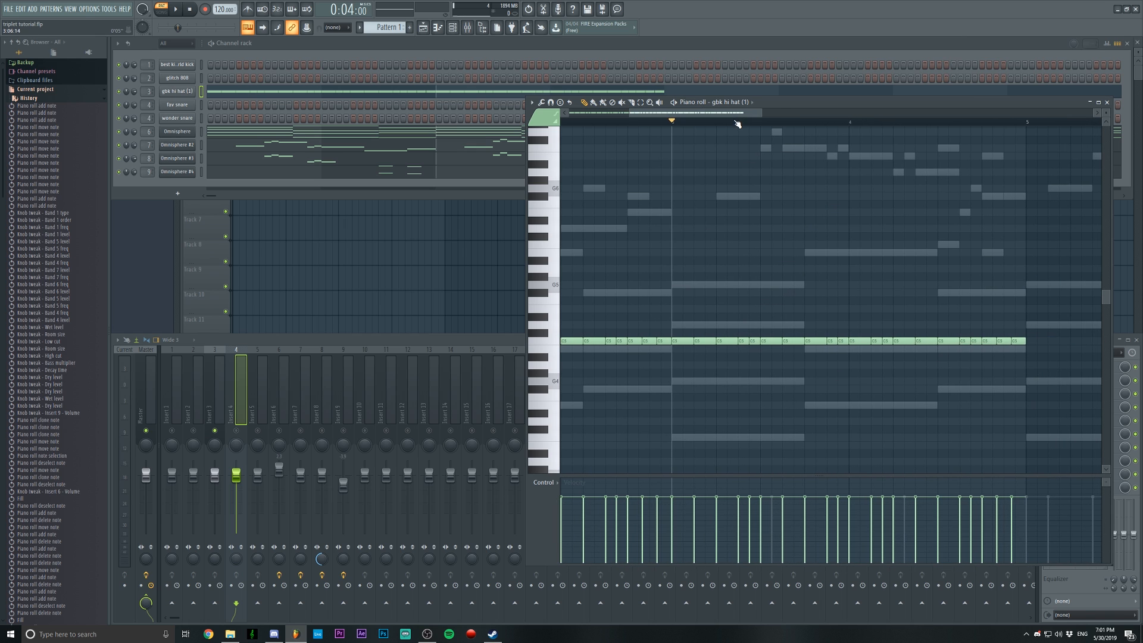
drag(681, 306, 690, 362)
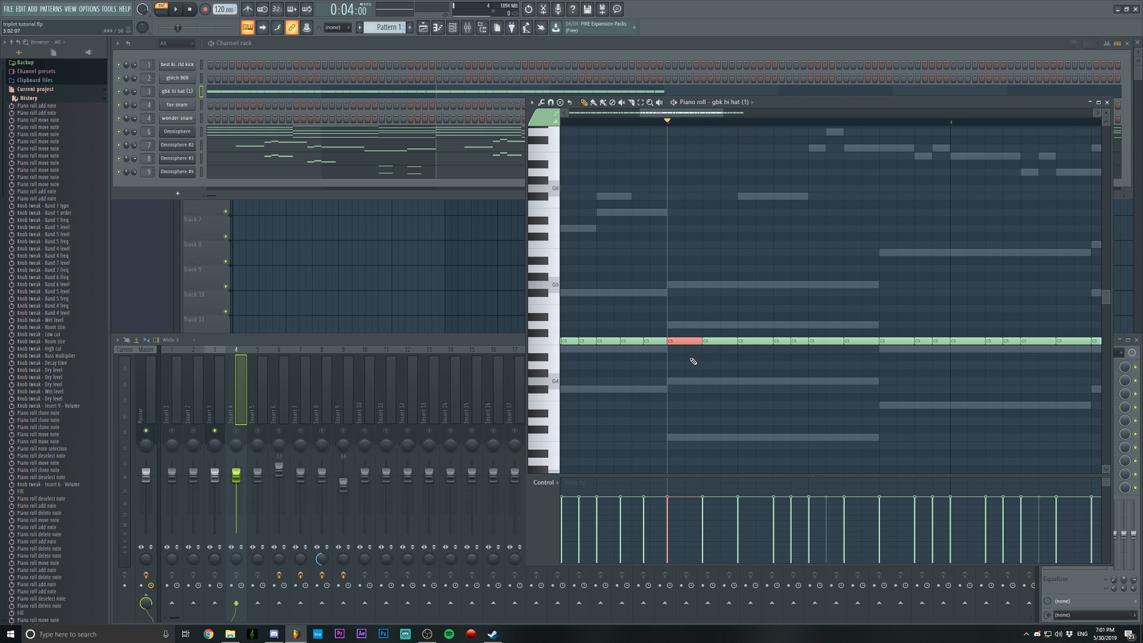
key(alt+u)
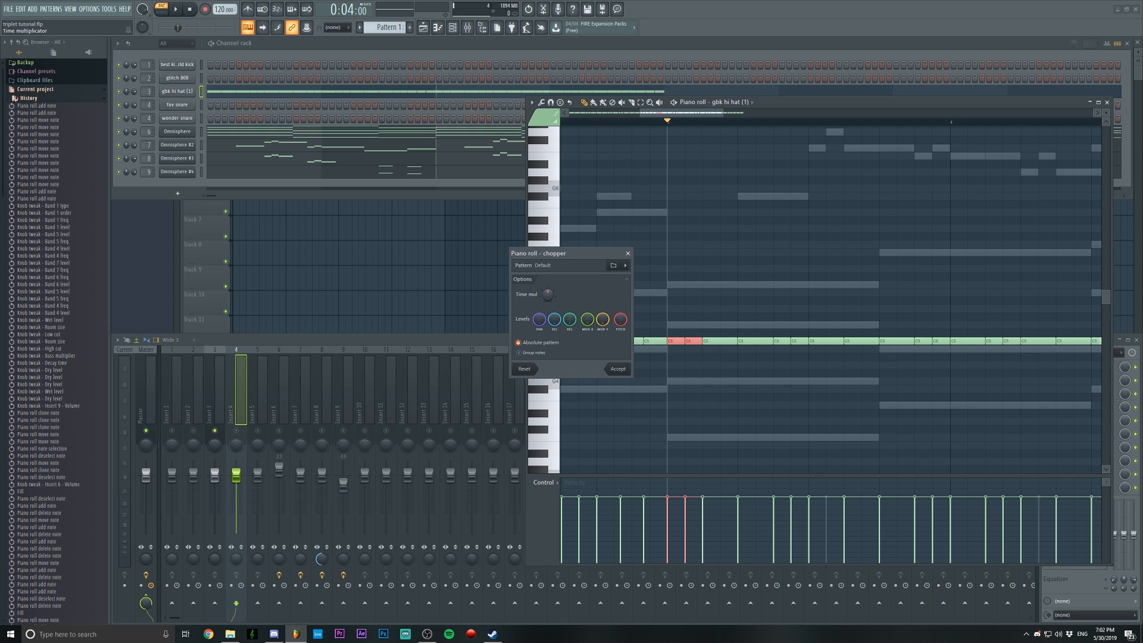
mouse_move(548, 295)
mouse_down()
mouse_move(547, 259)
mouse_move(548, 315)
mouse_up()
click(617, 371)
click(723, 359)
key(ctrl+z)
scroll(668, 122, down, 1)
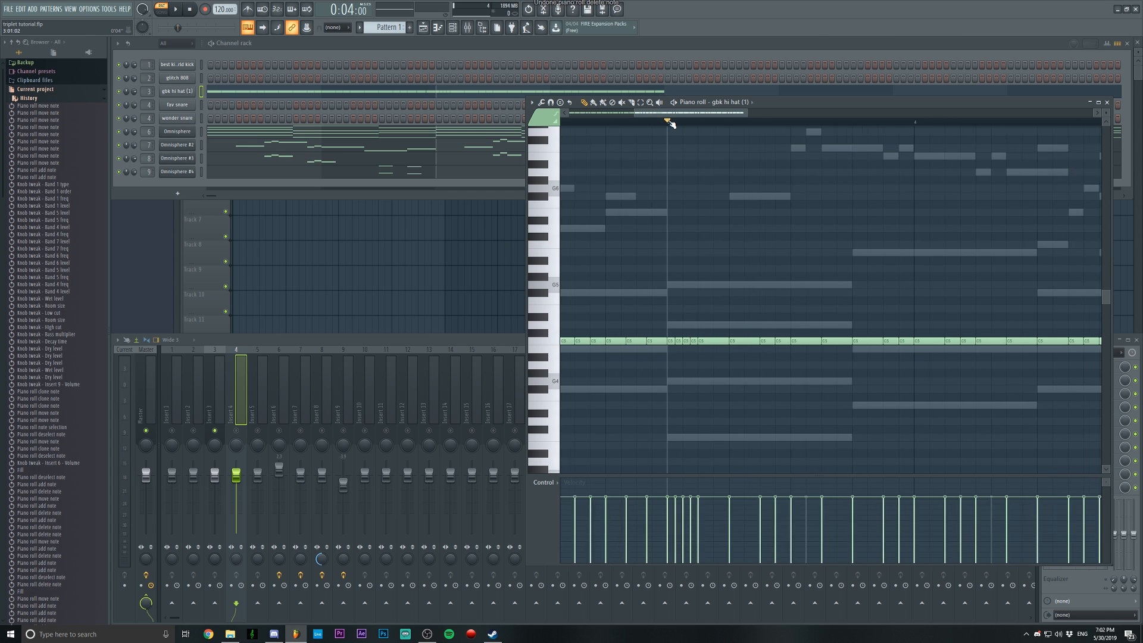
Delete the fourth note of bar 3's opening roll and copy the three-note roll over the hi-hat at beat 2
scroll(670, 124, up, 1)
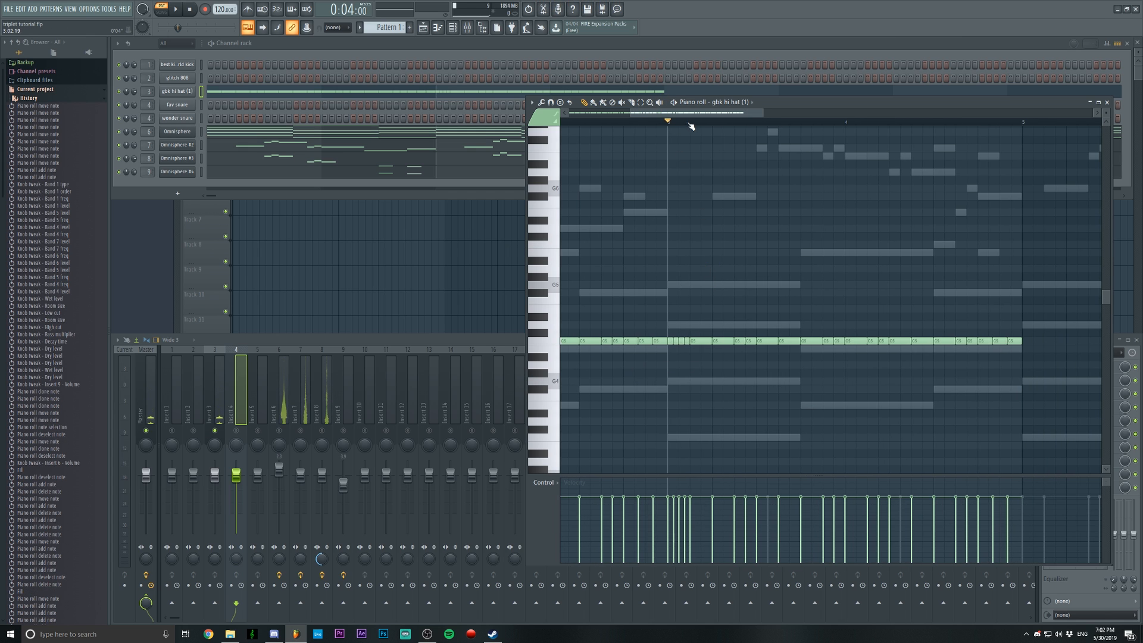
scroll(690, 126, up, 1)
right_click(688, 340)
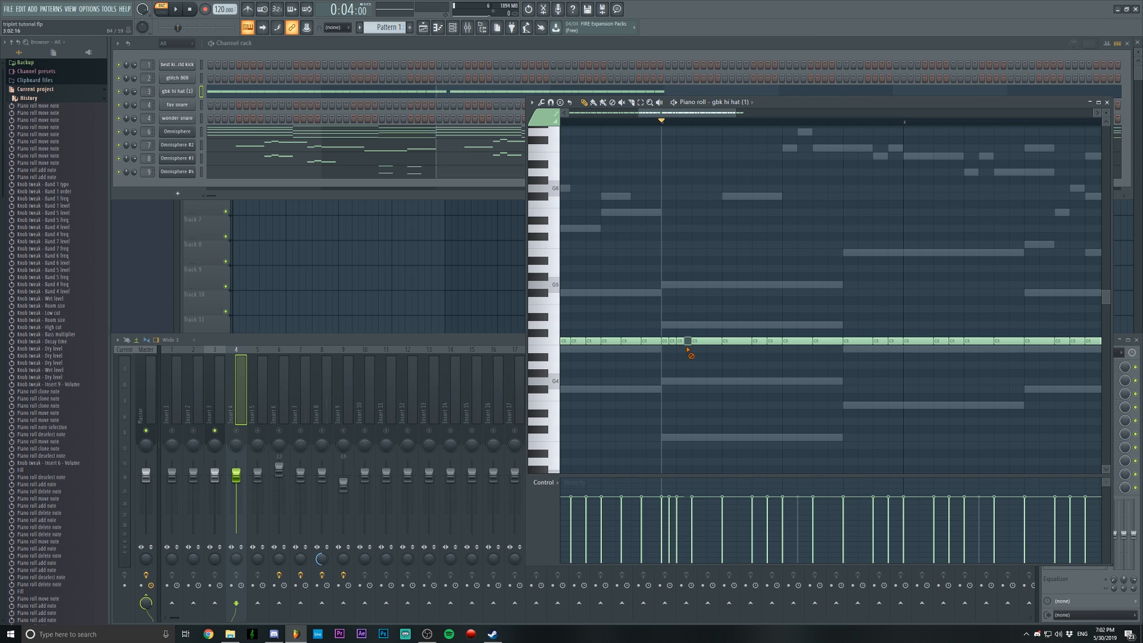
right_click(772, 342)
right_click(749, 343)
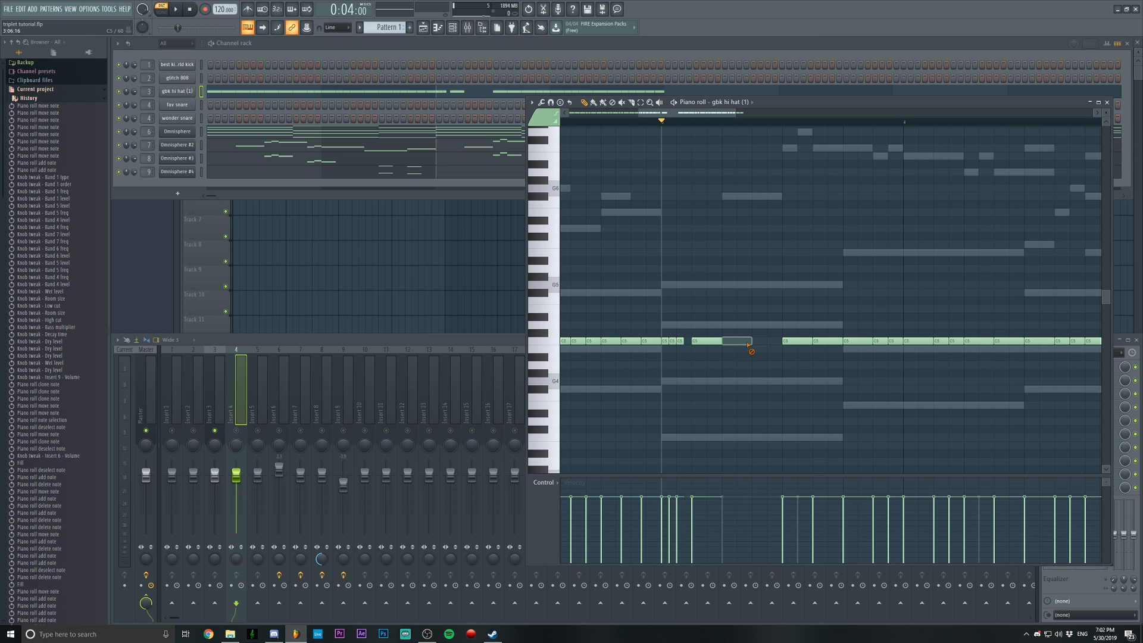
mouse_move(737, 330)
mouse_down()
mouse_move(673, 350)
mouse_move(756, 342)
mouse_up()
ctrl+click(766, 292)
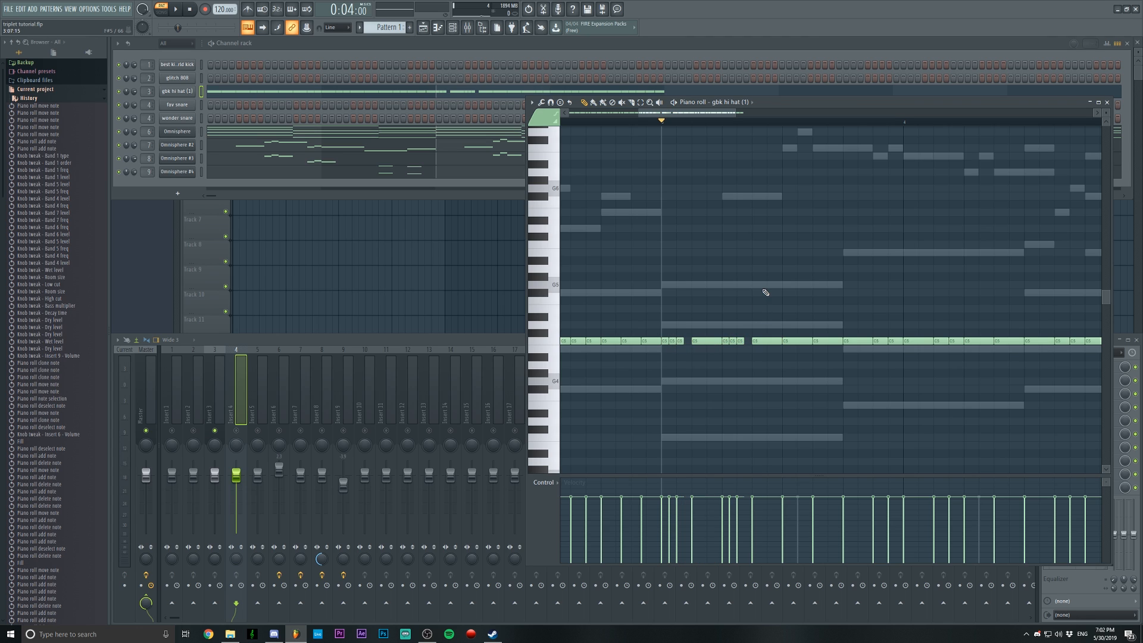
Play bar 3 from its start to listen to the two hi-hat rolls
scroll(702, 132, down, 3)
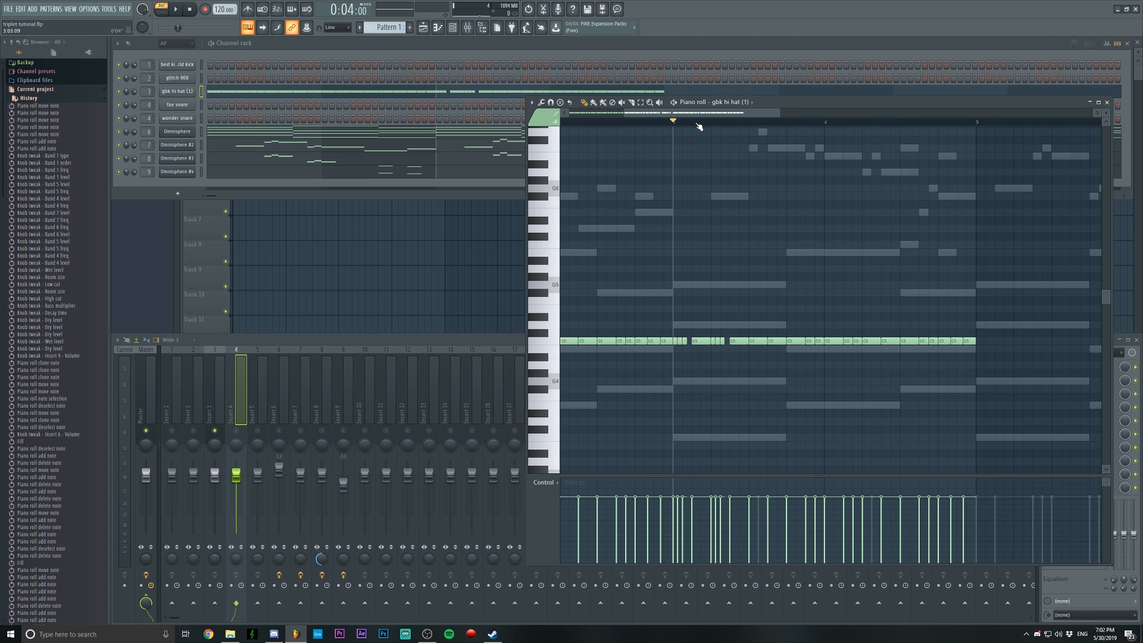
key(space)
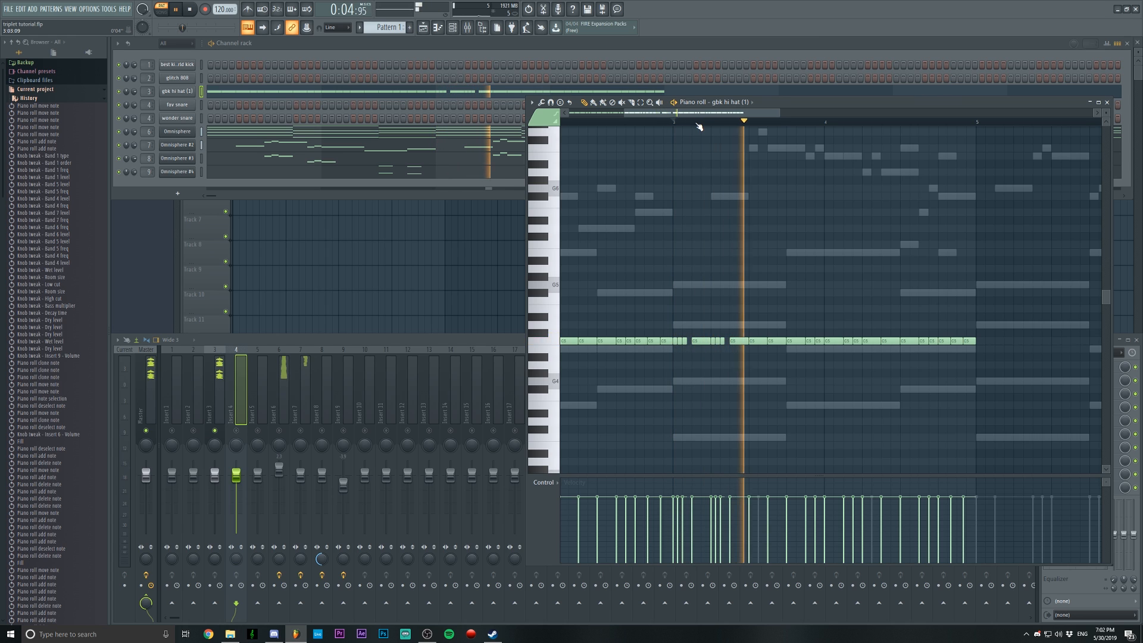
key(space)
scroll(754, 129, down, 1)
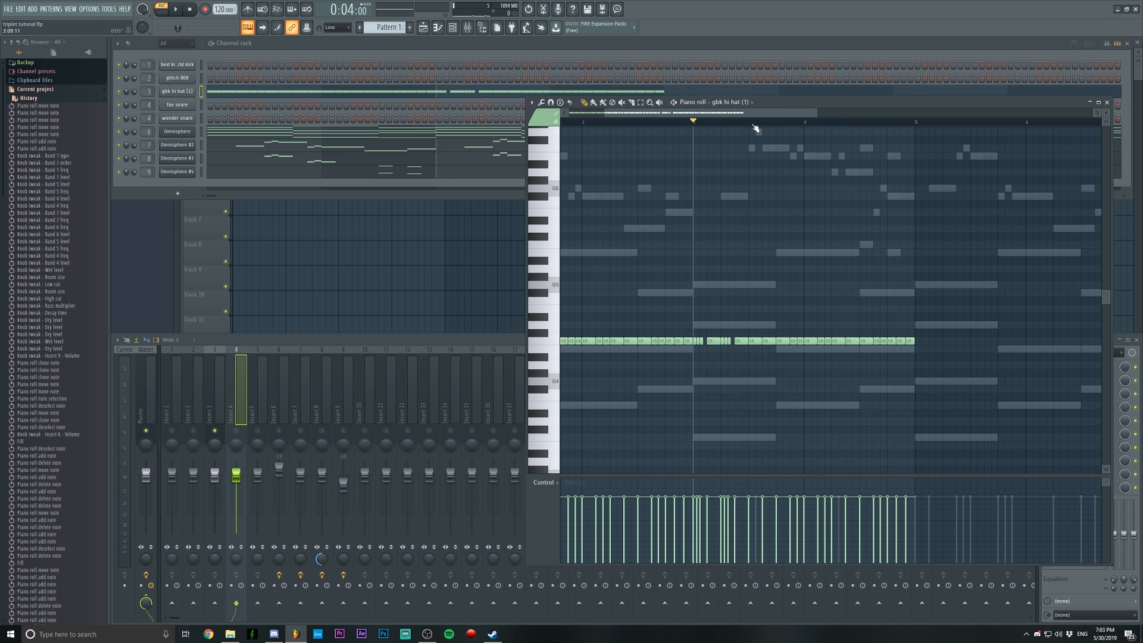
scroll(755, 129, up, 1)
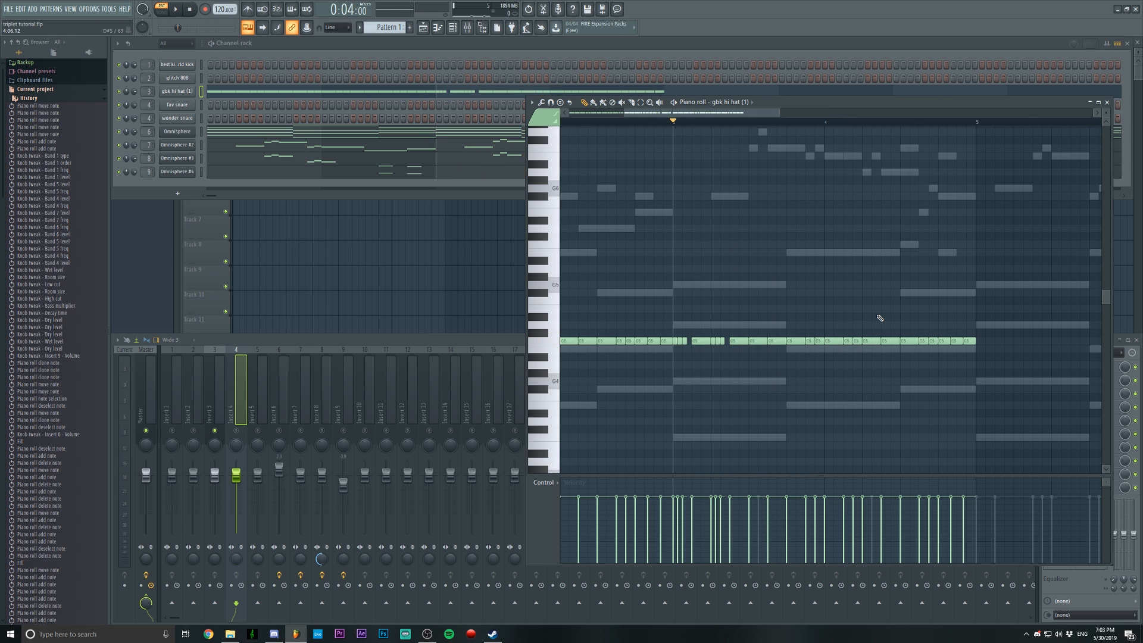
Replace the hi-hats on beat 4 of bar 3 and beat 3 of bar 4 with copies of bar 4's closing triplet, and play the pattern
right_click(794, 341)
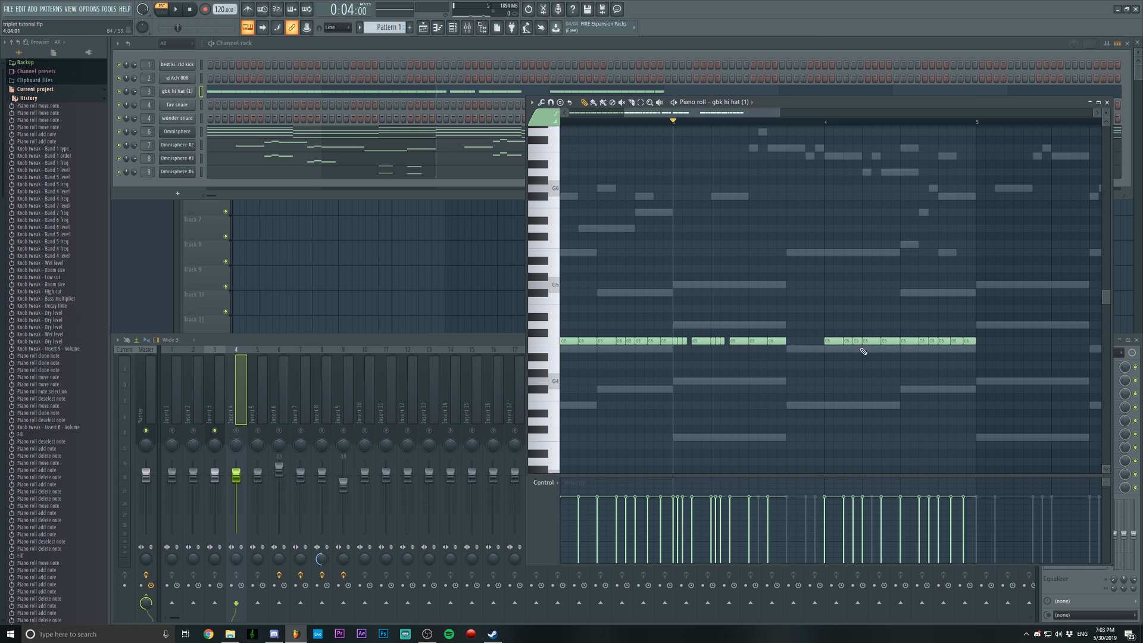
drag(987, 335, 795, 343)
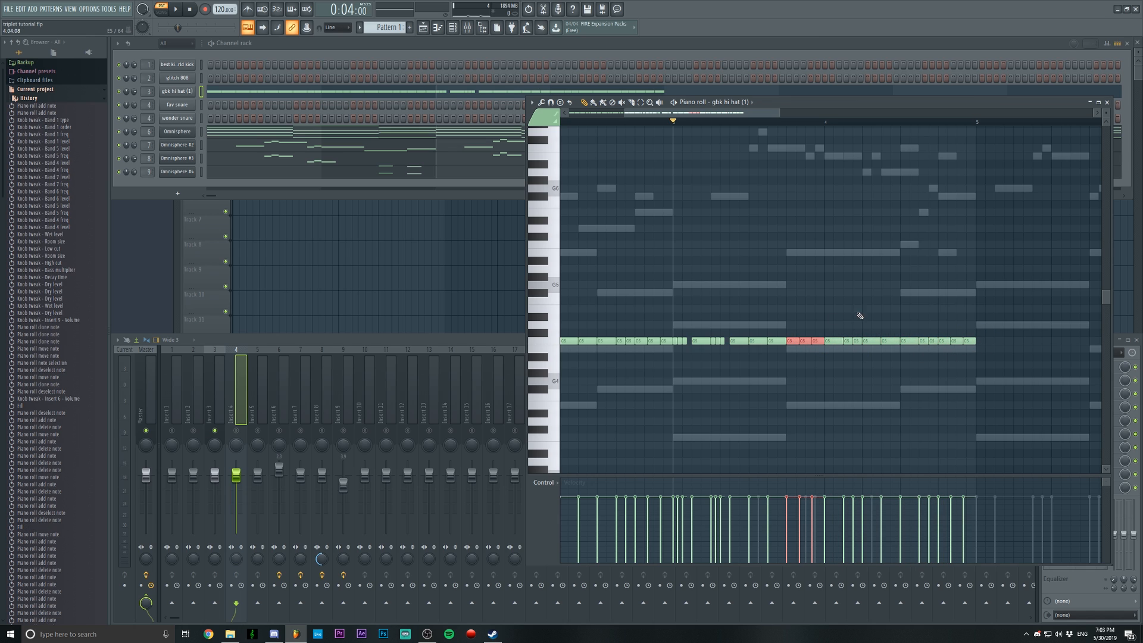
right_click(933, 341)
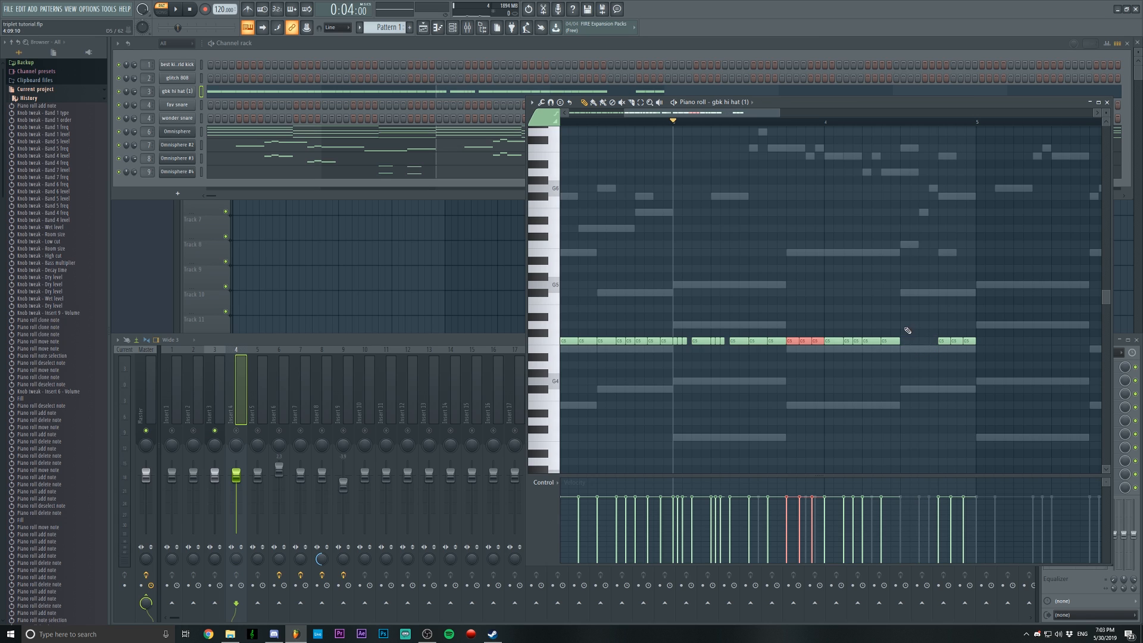
mouse_move(927, 351)
mouse_down()
mouse_move(968, 341)
mouse_move(936, 344)
mouse_up()
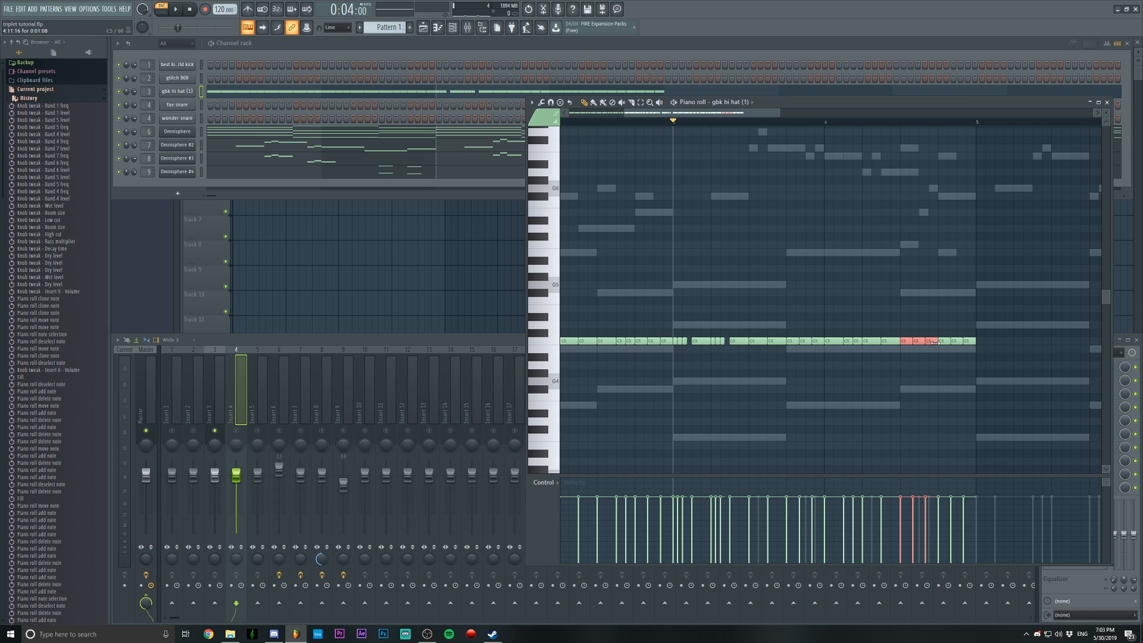
scroll(738, 123, down, 3)
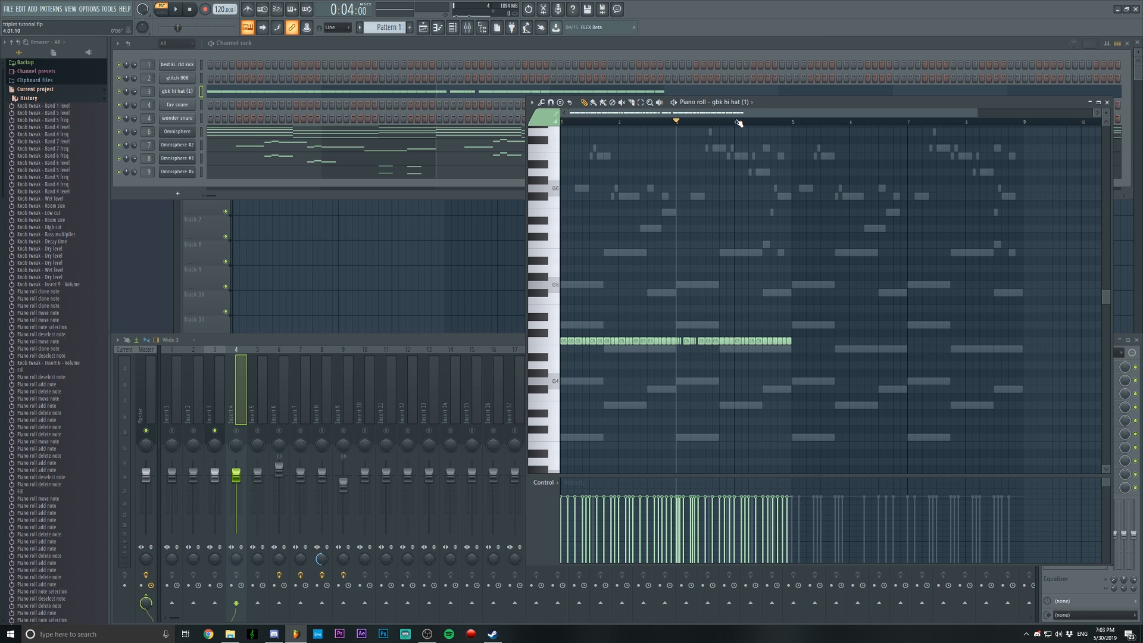
key(space)
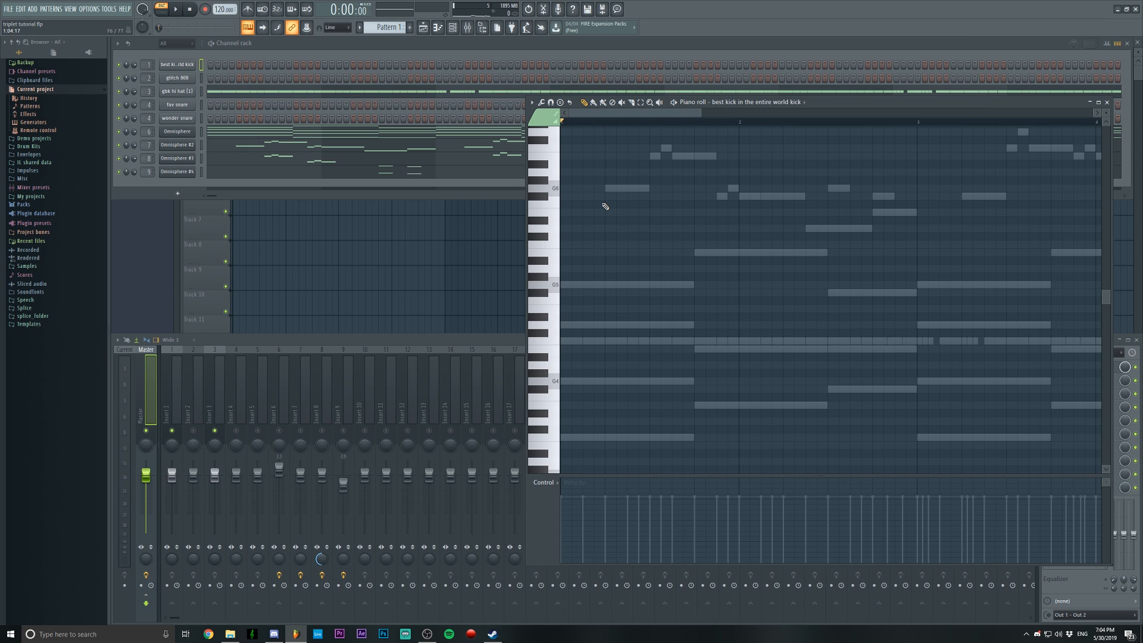
During playback, add kick notes on beat 4 of bars 1 to 3, beat 2 of bars 2 and 4, bar 3's downbeat and after bar 4's beat 3
key(space)
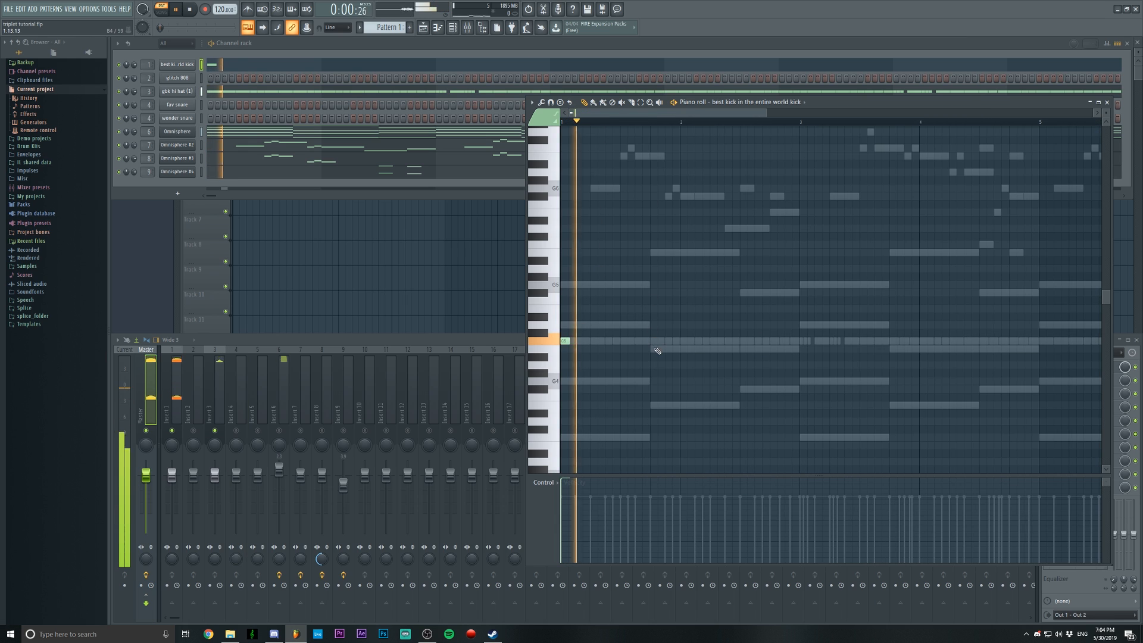
click(654, 343)
click(712, 343)
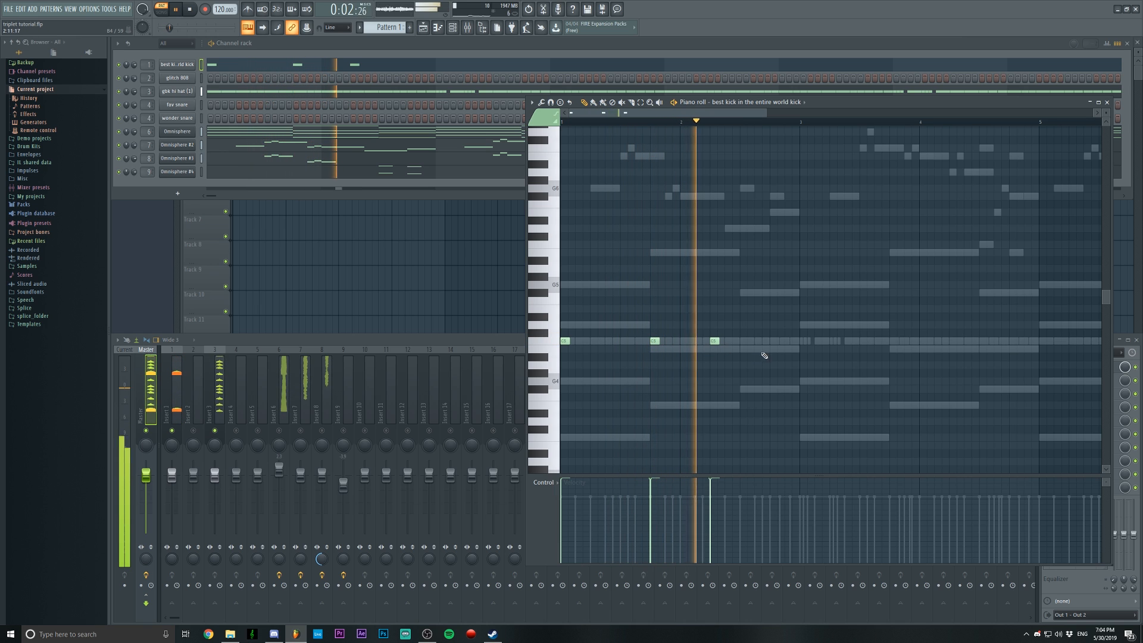
click(774, 341)
click(803, 341)
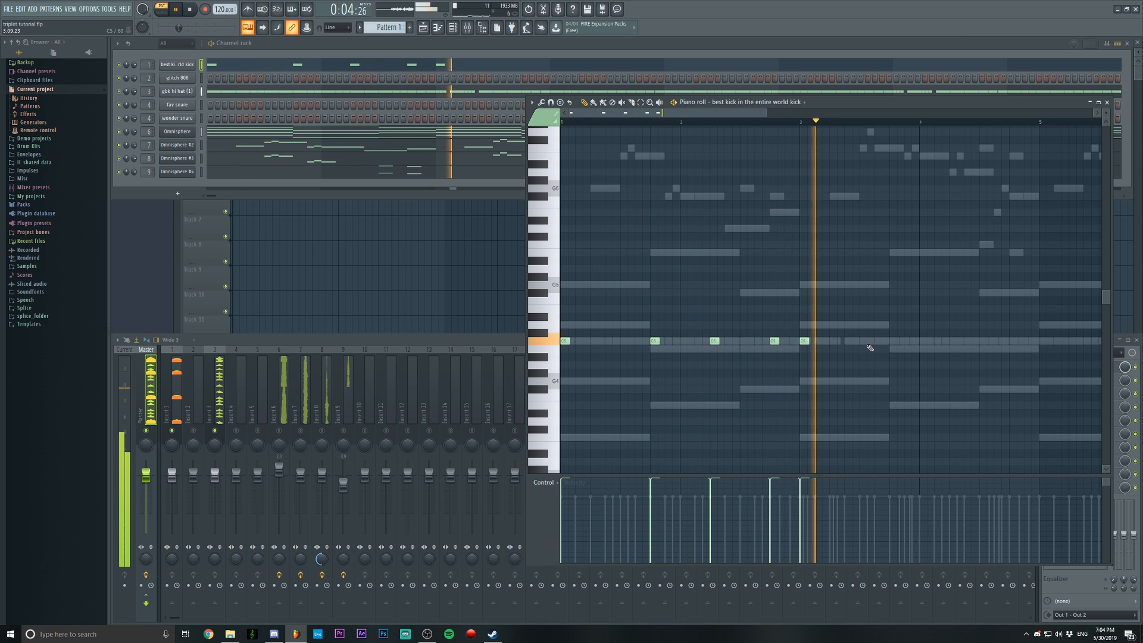
click(893, 341)
click(952, 341)
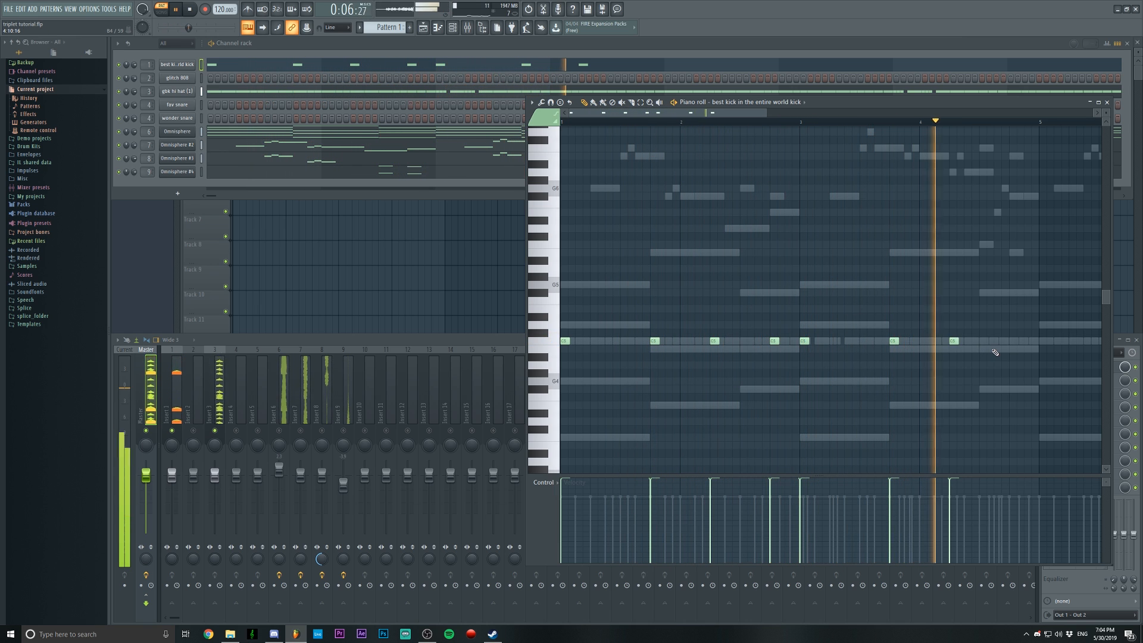
click(998, 341)
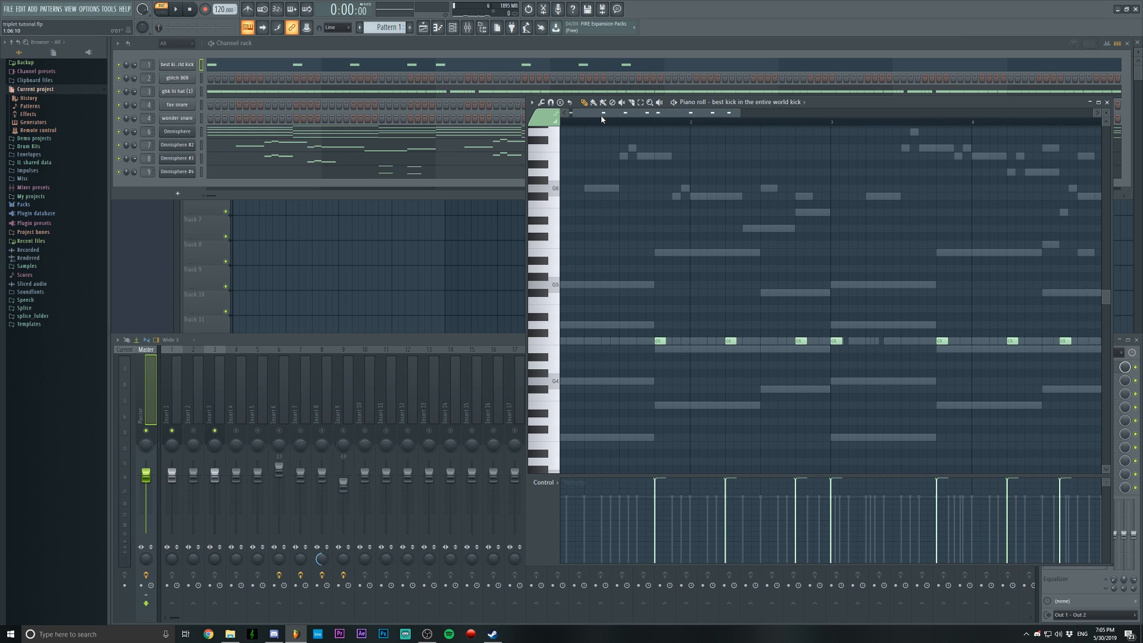
Add extra kicks half a beat into bars 1 and 4, half a beat before bar 3, and two after bar 3's downbeat while playing
drag(601, 115, 554, 128)
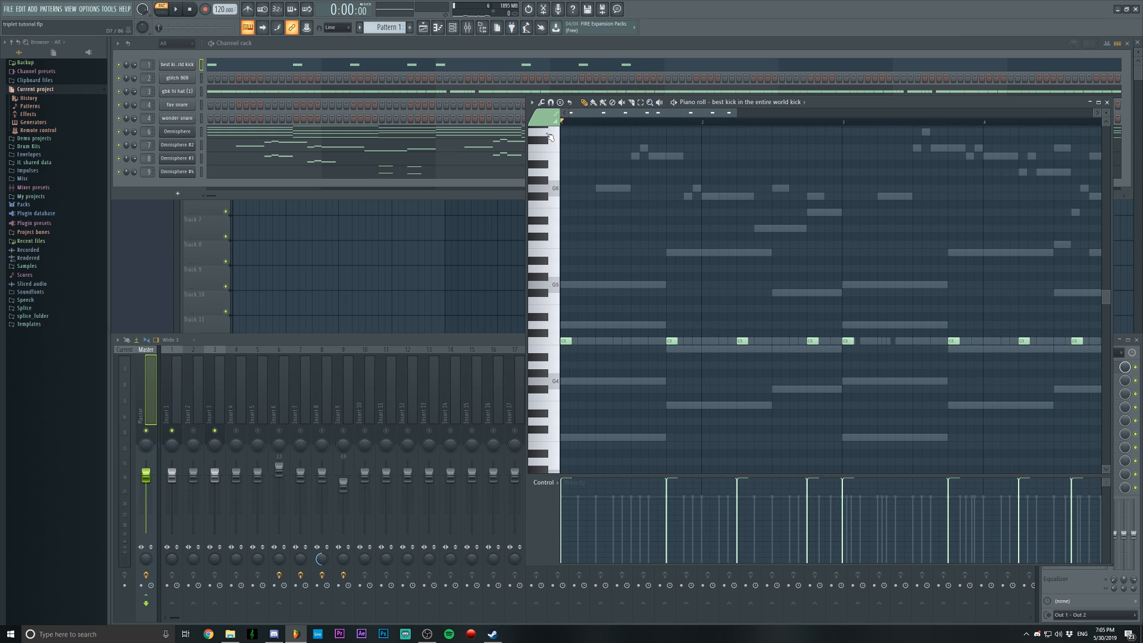
click(673, 340)
key(space)
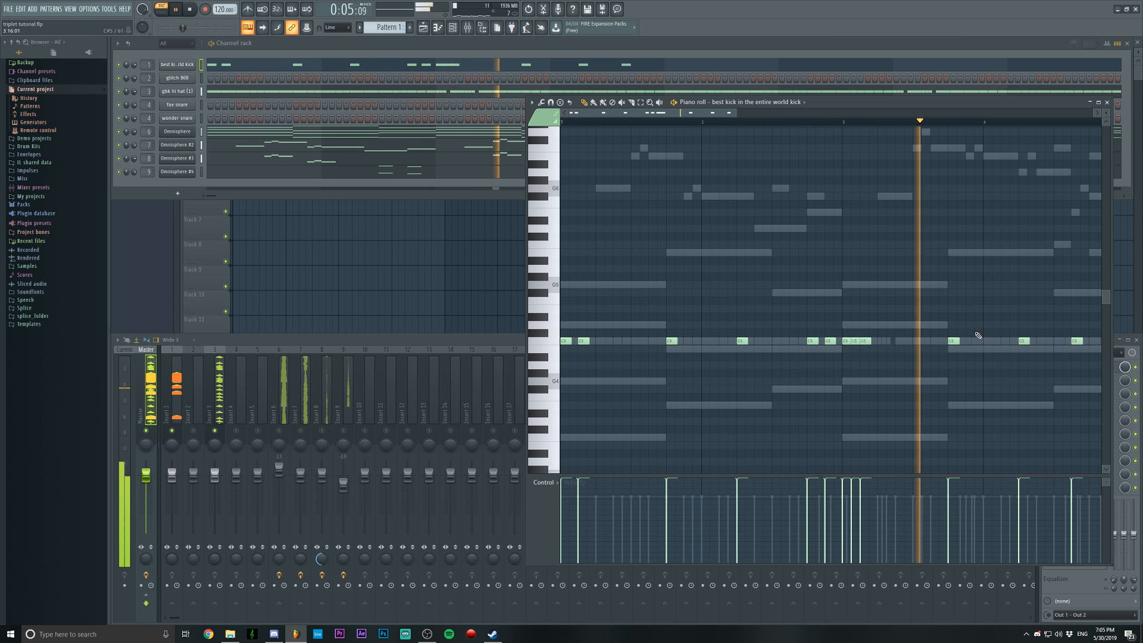
click(1006, 340)
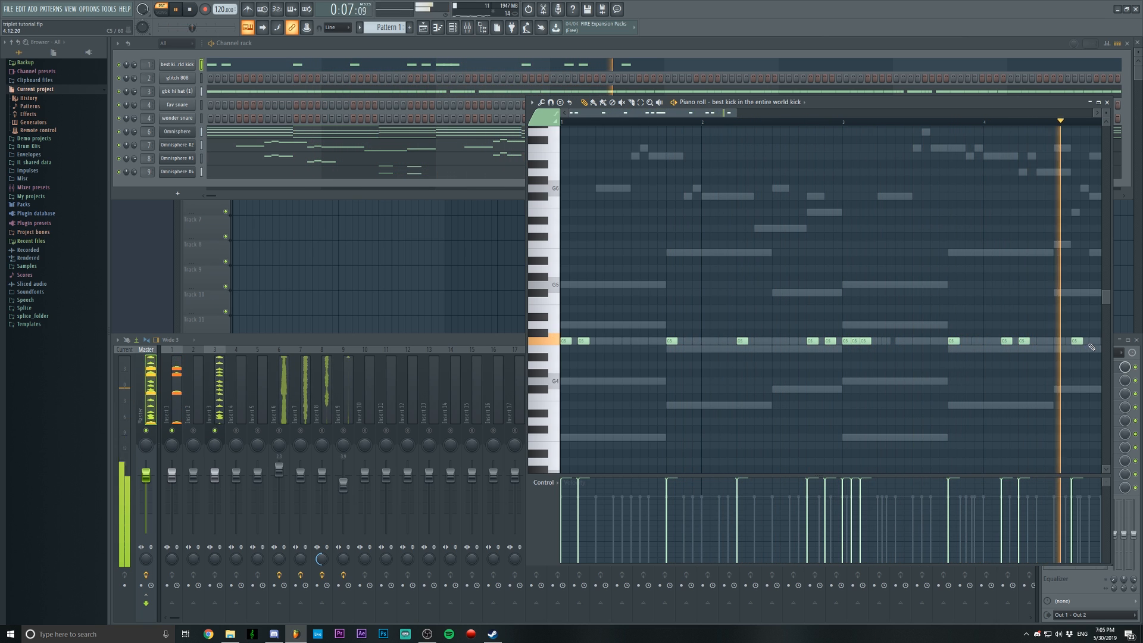
key(space)
Set the snap to 1/3 step and add a kick triplet on beat 4 of bar 4
scroll(929, 124, down, 3)
scroll(927, 124, up, 2)
scroll(926, 124, down, 1)
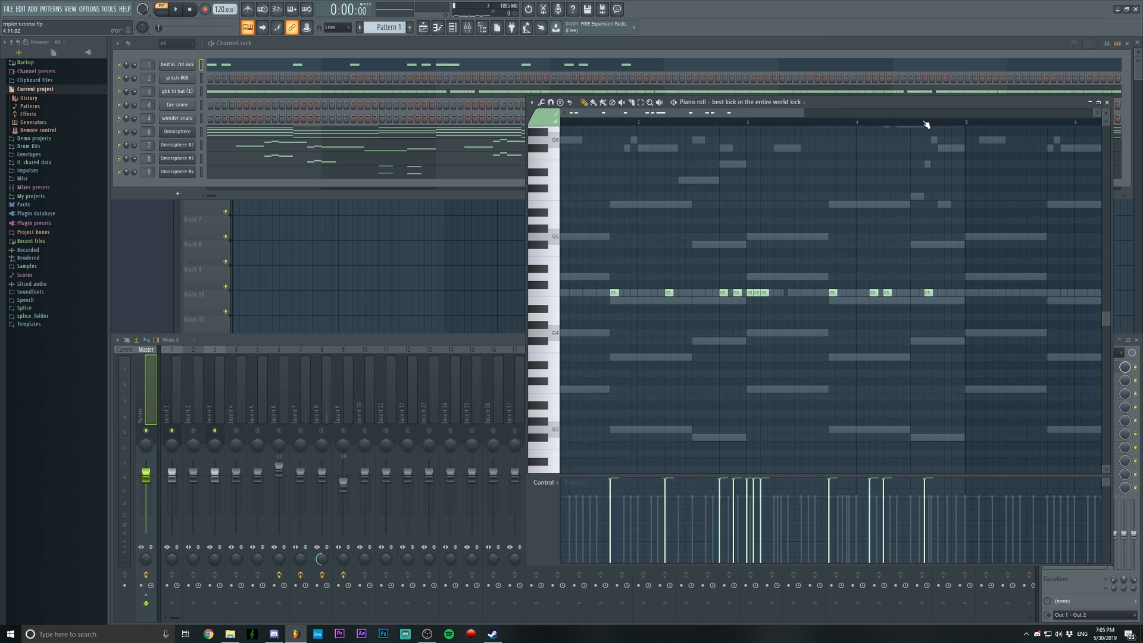
scroll(926, 124, down, 1)
drag(754, 114, 804, 114)
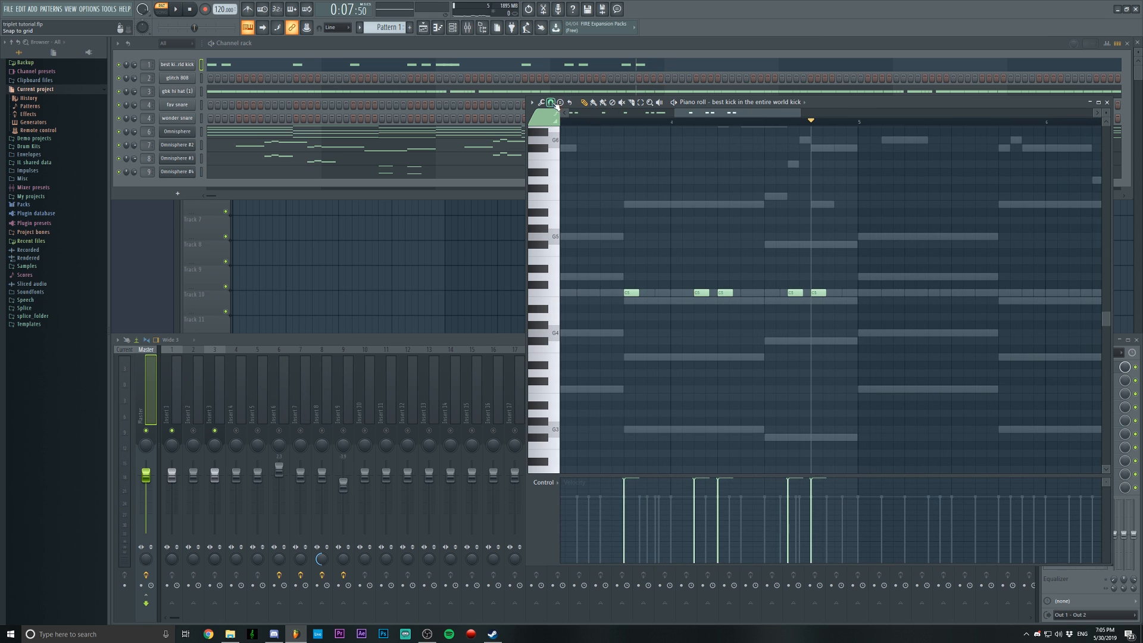
click(552, 105)
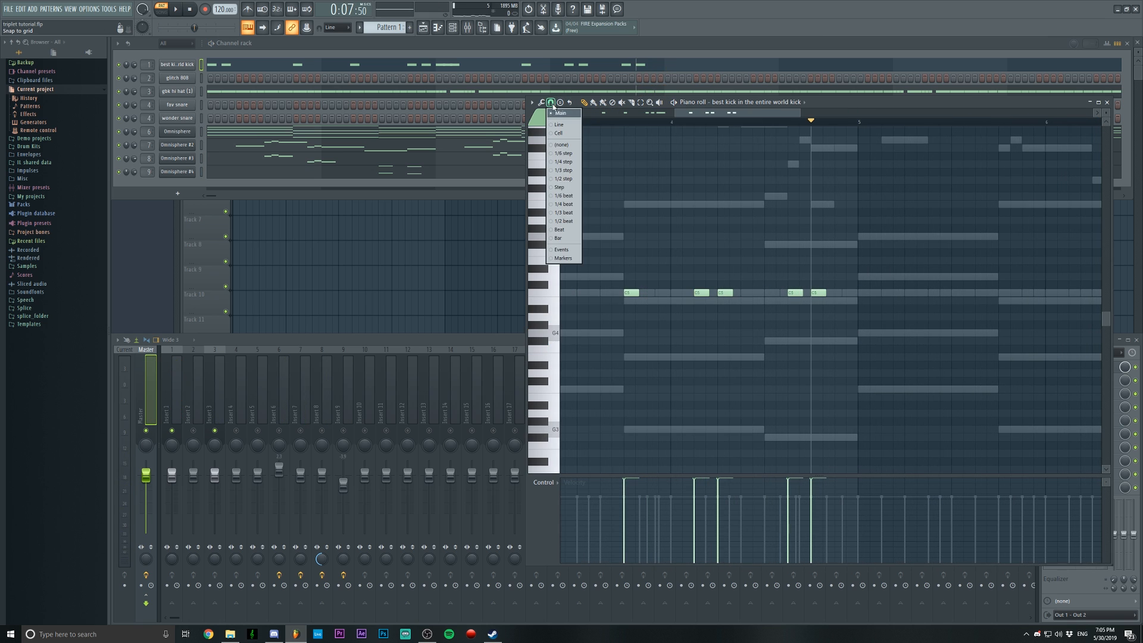
click(565, 171)
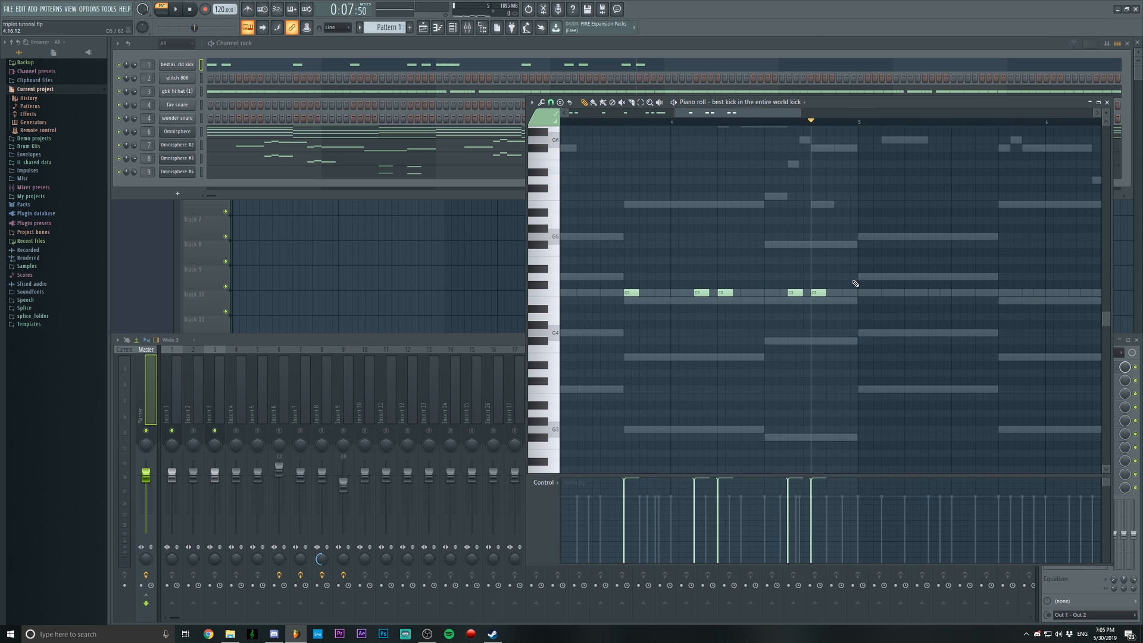
click(830, 293)
click(846, 293)
Play from beat 3 of bar 4 to listen to the closing kick triplet
scroll(786, 123, down, 2)
click(775, 122)
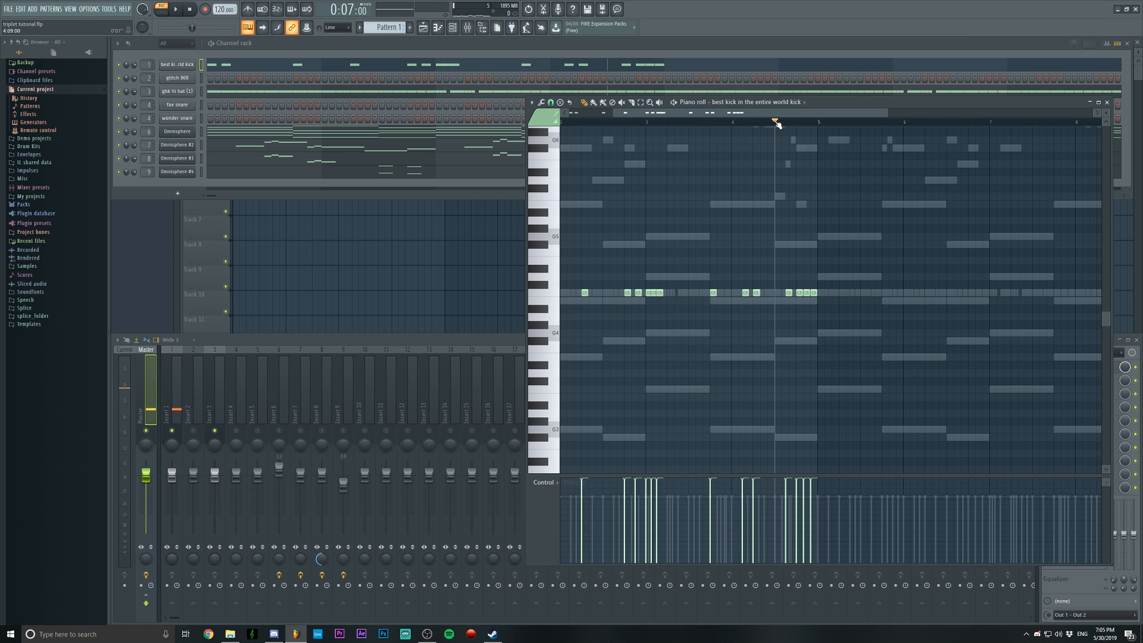
scroll(776, 122, up, 1)
scroll(777, 124, up, 1)
key(space)
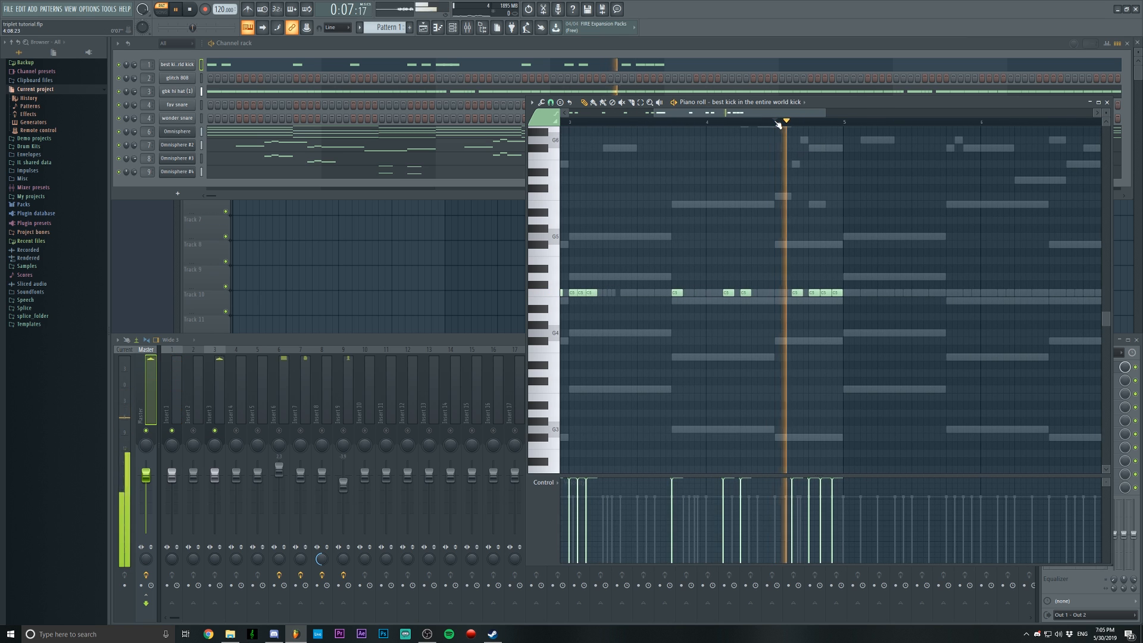
key(space)
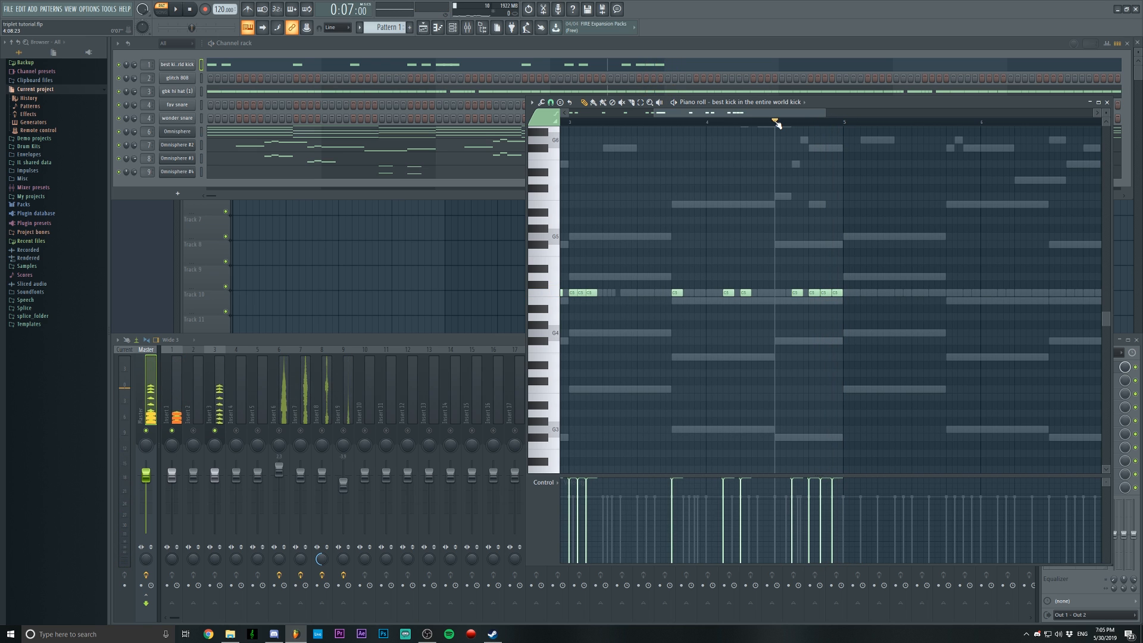
Duplicate the four-bar kick pattern into bars 5 to 8 and remove the two kicks following bar 7's downbeat
key(ctrl+b)
scroll(762, 121, down, 2)
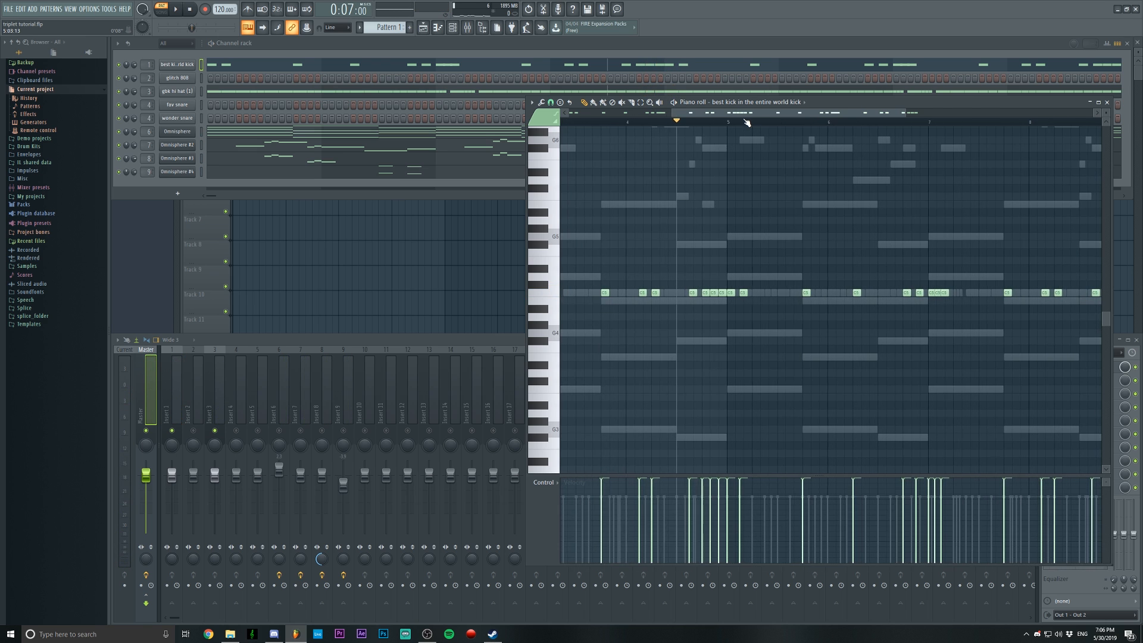
scroll(774, 122, up, 1)
scroll(785, 124, down, 2)
scroll(795, 127, up, 2)
scroll(807, 129, up, 2)
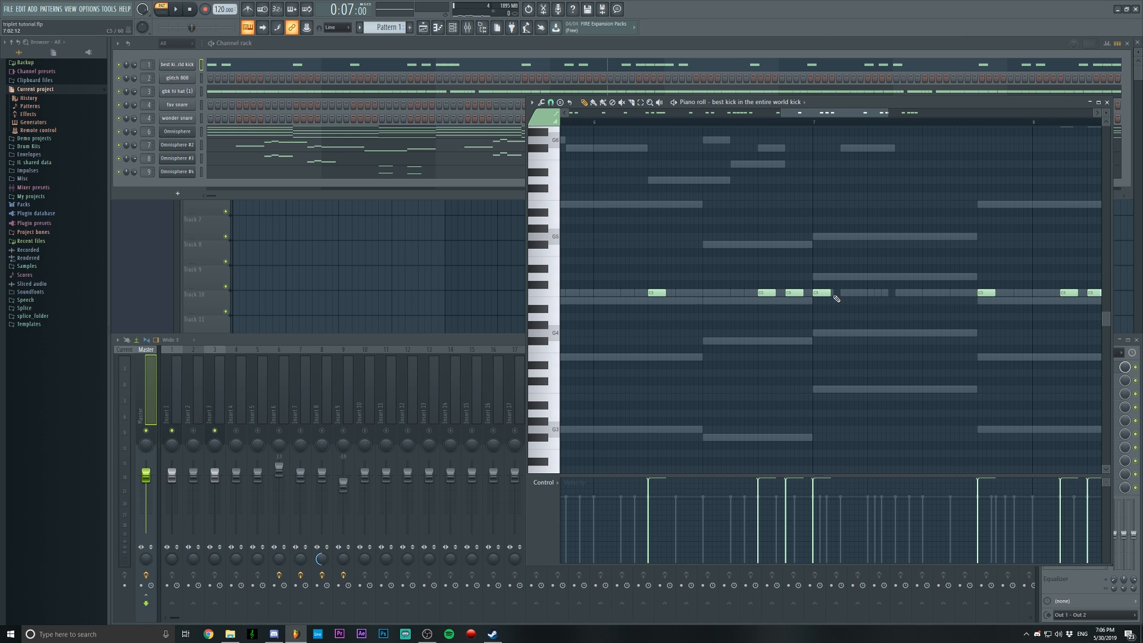
Complete a kick triplet on beat 1 of bar 7 and copy it onto beat 2
scroll(853, 128, down, 1)
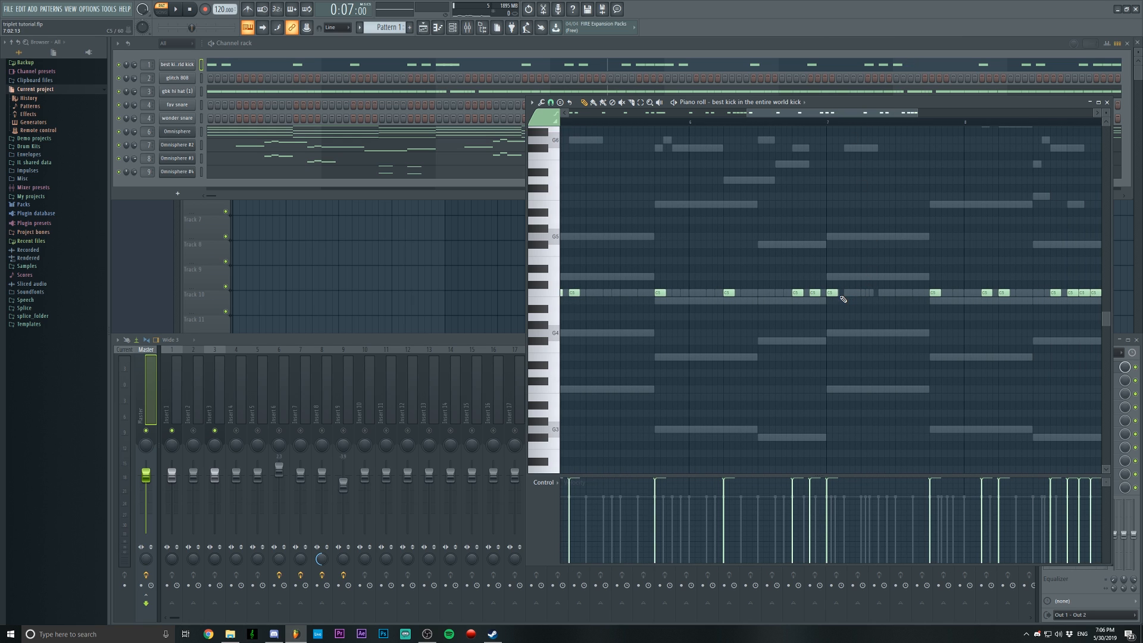
click(841, 293)
click(855, 296)
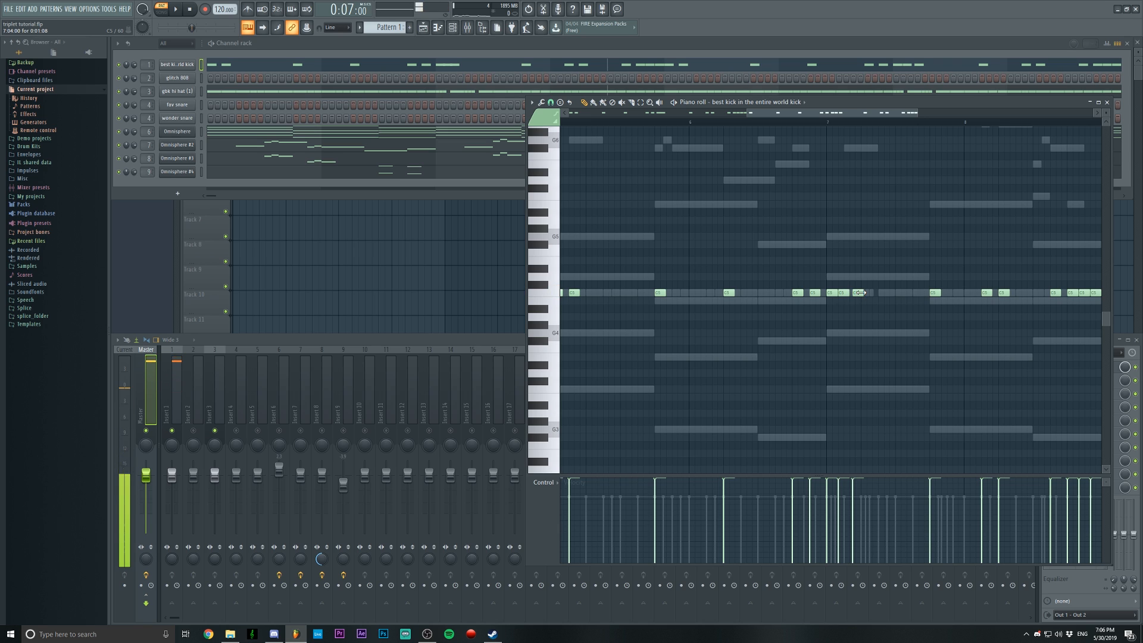
mouse_move(859, 293)
mouse_down()
mouse_move(834, 296)
mouse_move(865, 293)
mouse_up()
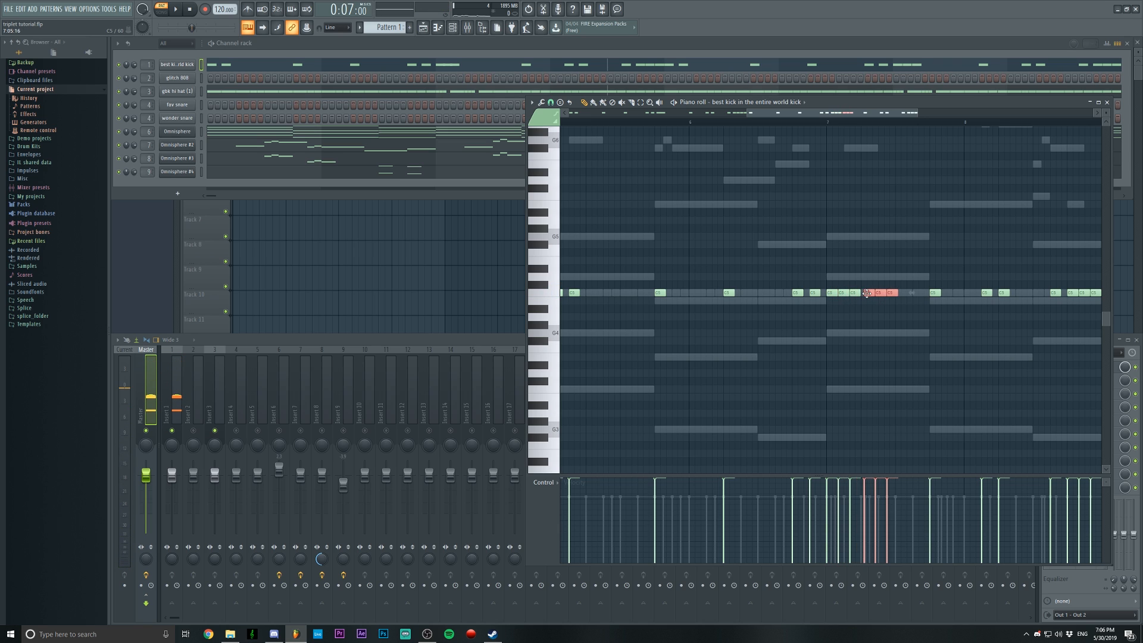
click(866, 307)
Play from beat 3 of bar 6 to listen to the two kick triplets in bar 7
scroll(779, 123, down, 1)
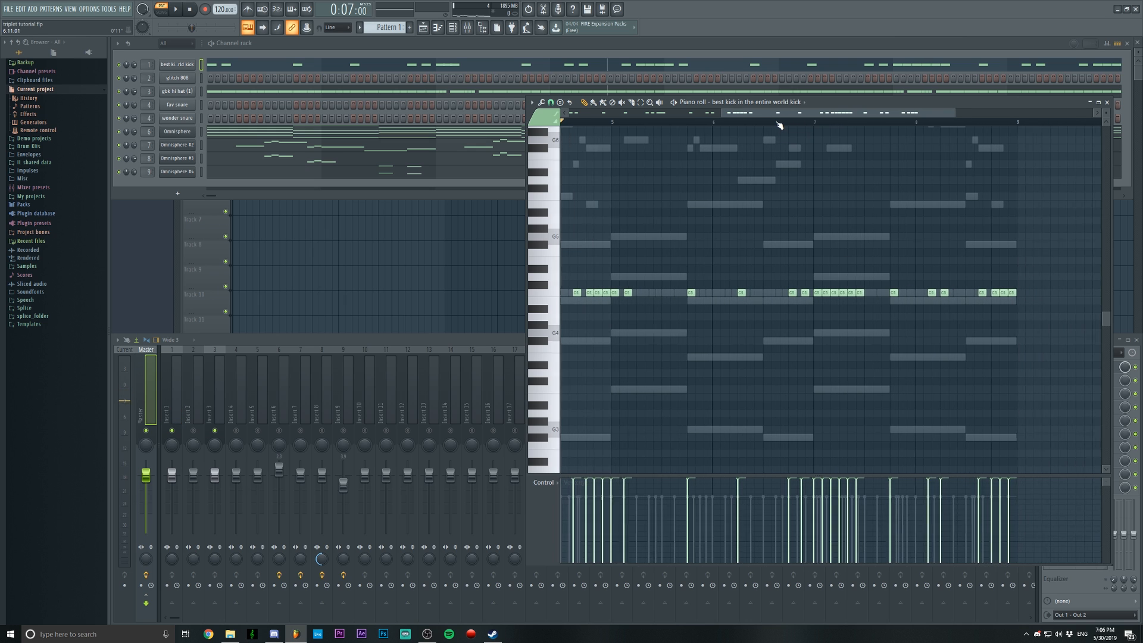
click(761, 122)
key(space)
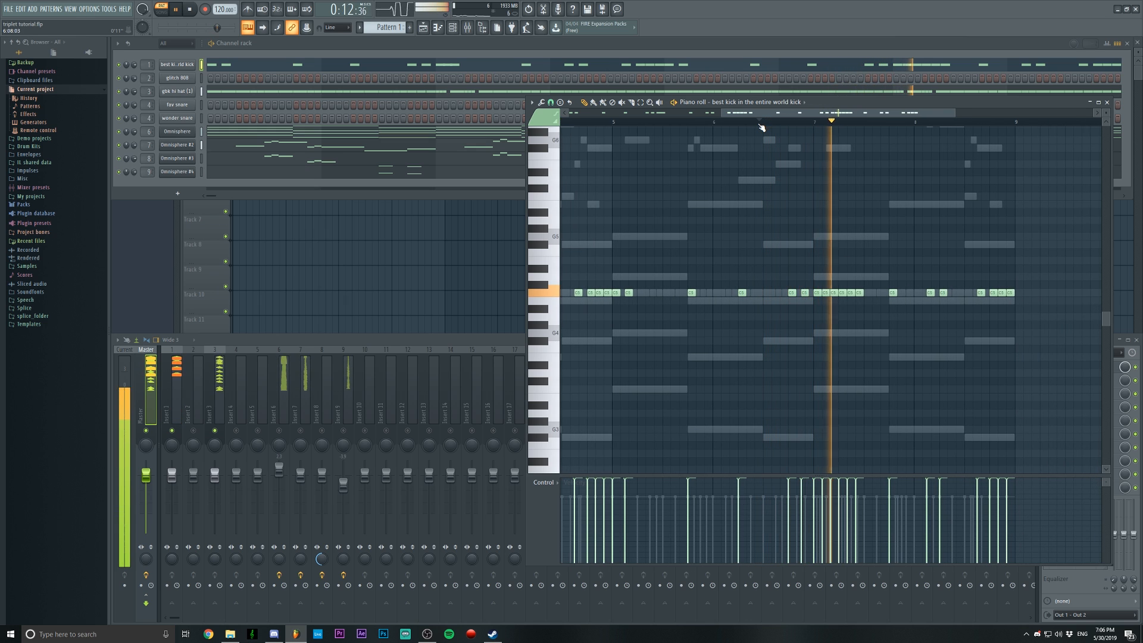
key(space)
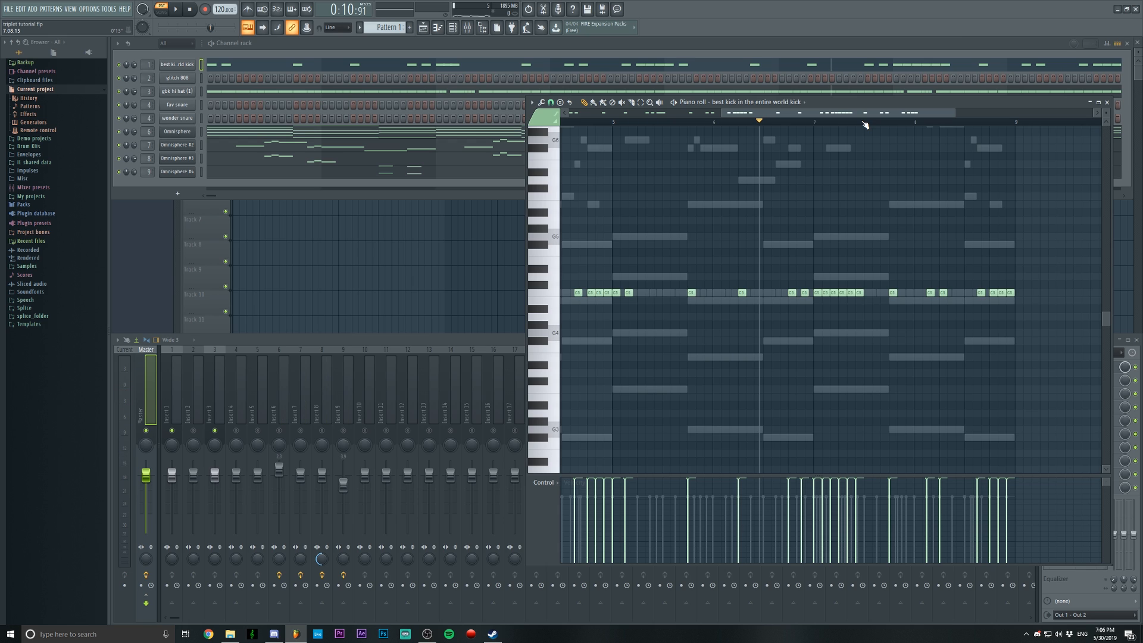
Remove the last two kicks of bar 7's beat 2 triplet and play the second half through bar 8
scroll(865, 125, up, 2)
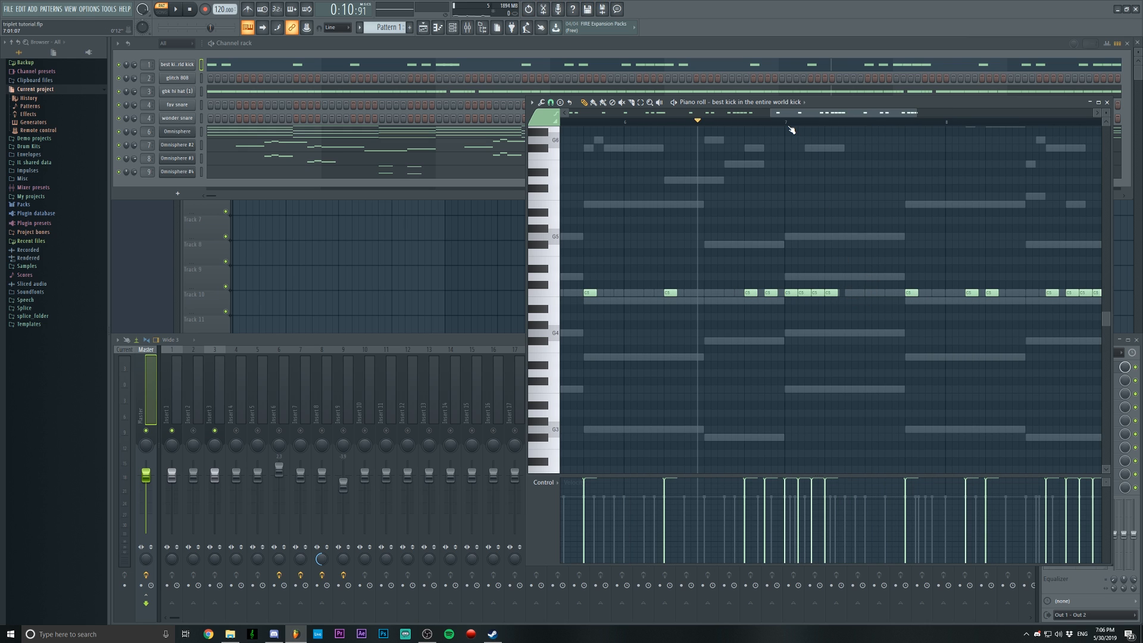
scroll(788, 126, down, 2)
key(space)
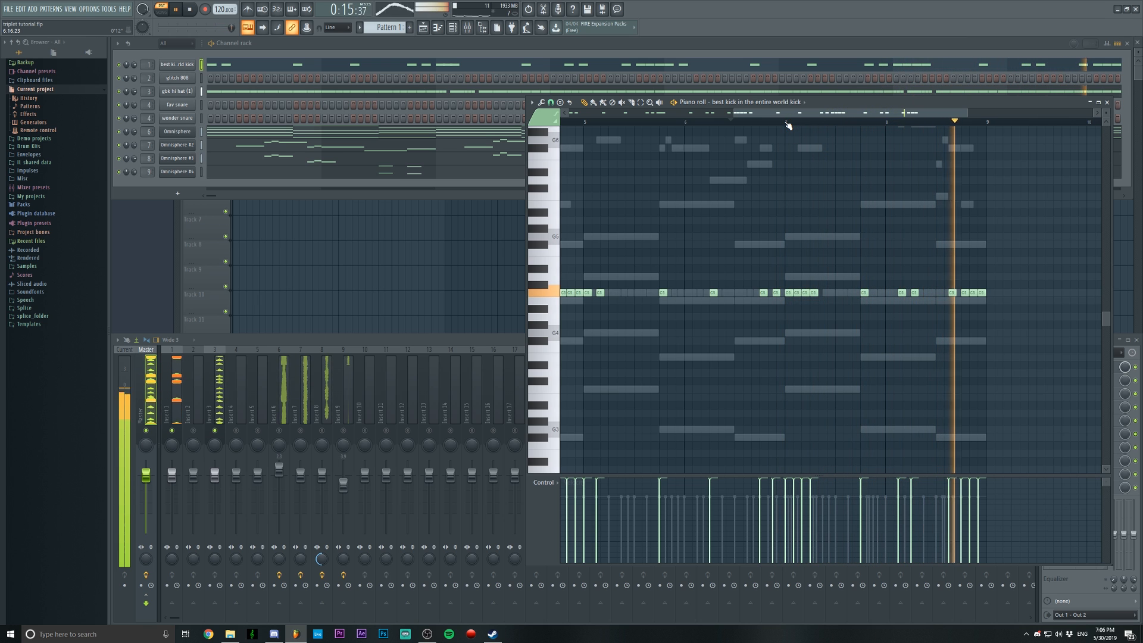
scroll(789, 125, down, 3)
key(space)
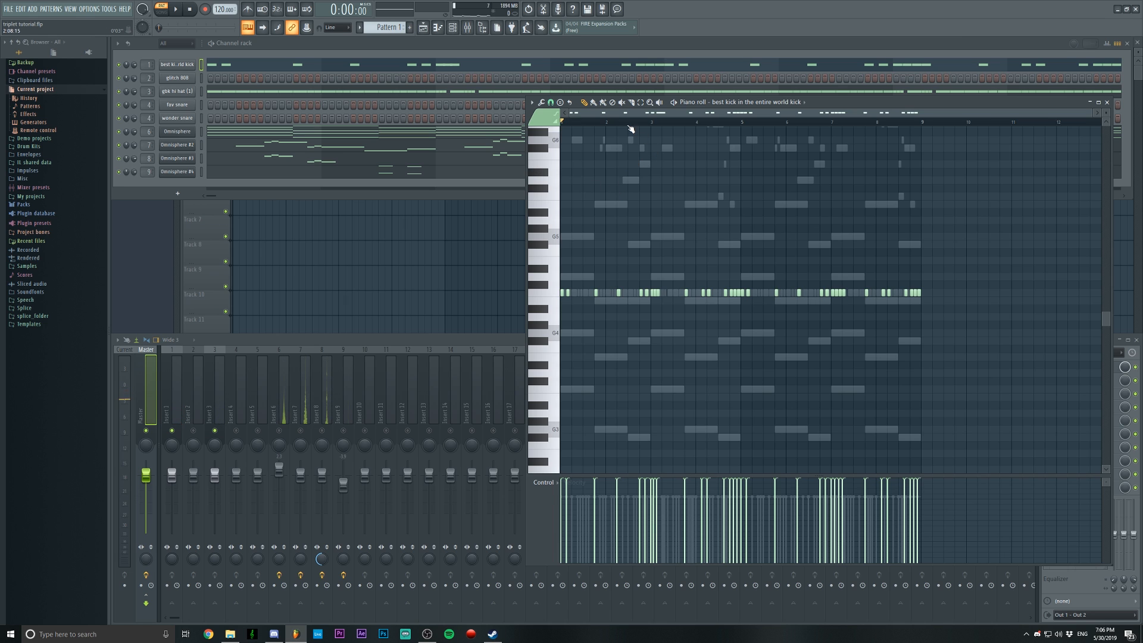
Open the fav snare channel's piano roll, set the snap to Main, and place a snare on beat 3 of all eight bars
scroll(631, 129, up, 2)
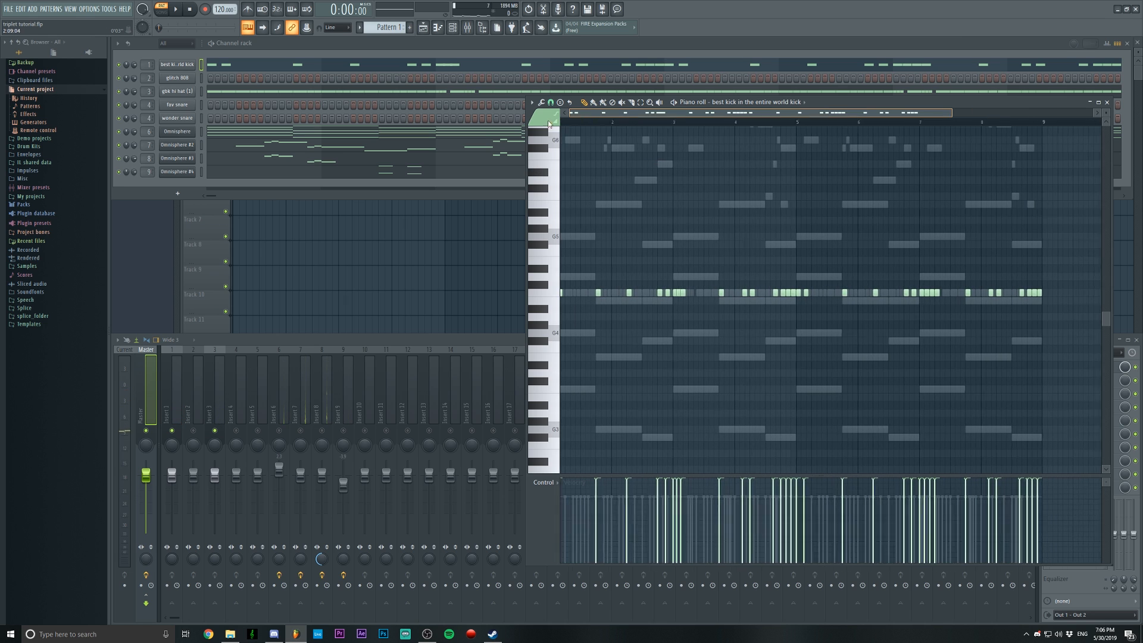
right_click(185, 108)
click(205, 107)
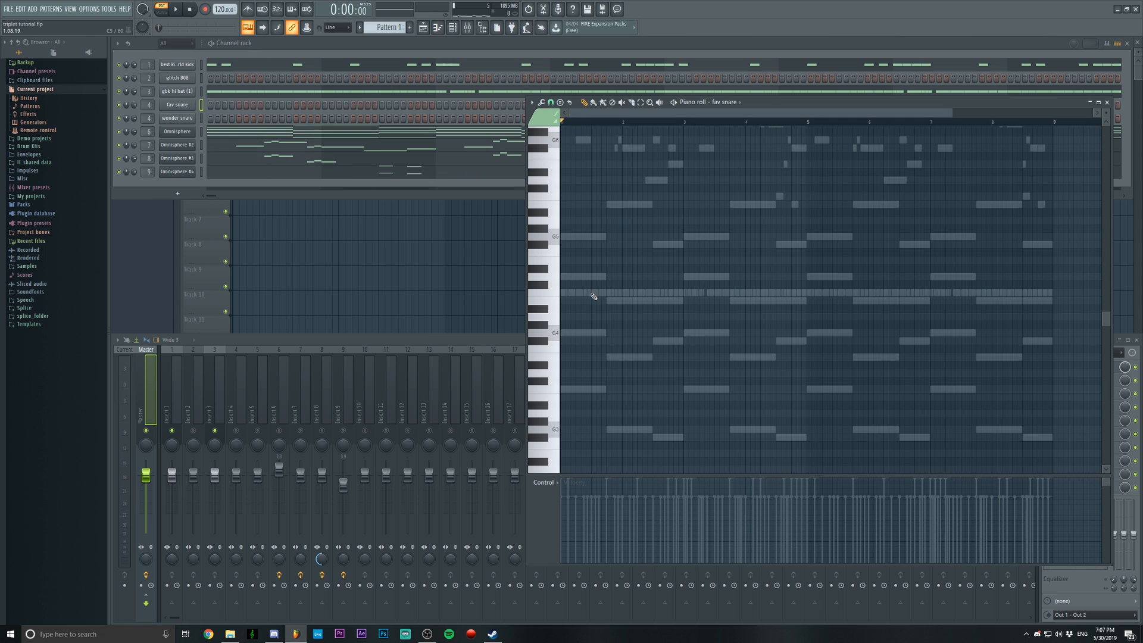
click(554, 106)
click(554, 112)
click(595, 296)
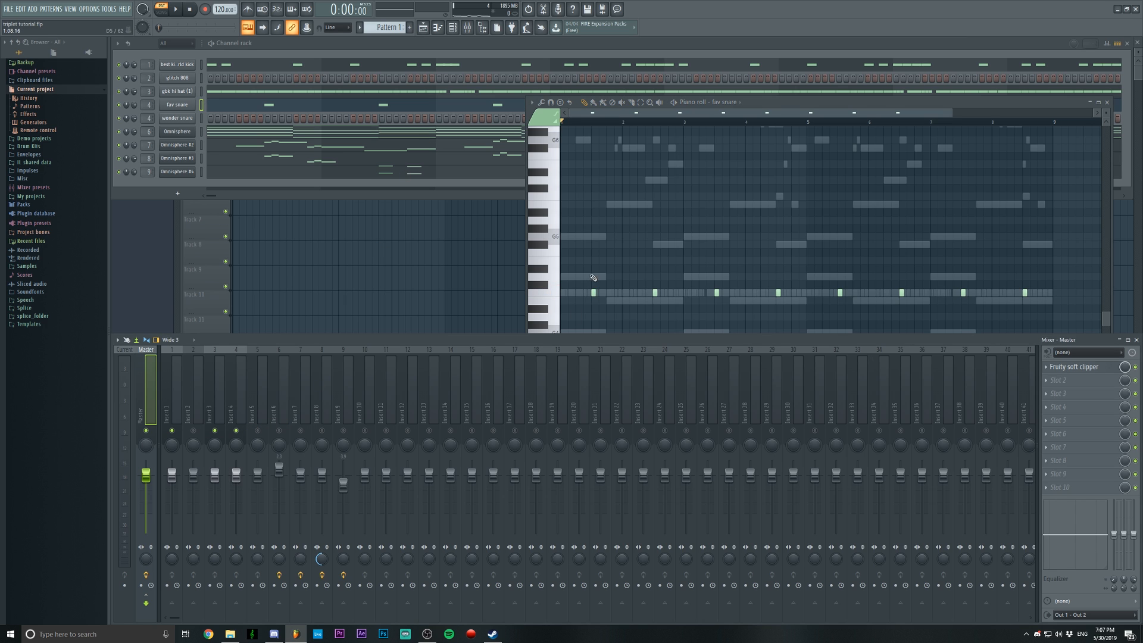
Play the pattern from the start to hear the snares with the kicks and hi-hats
key(space)
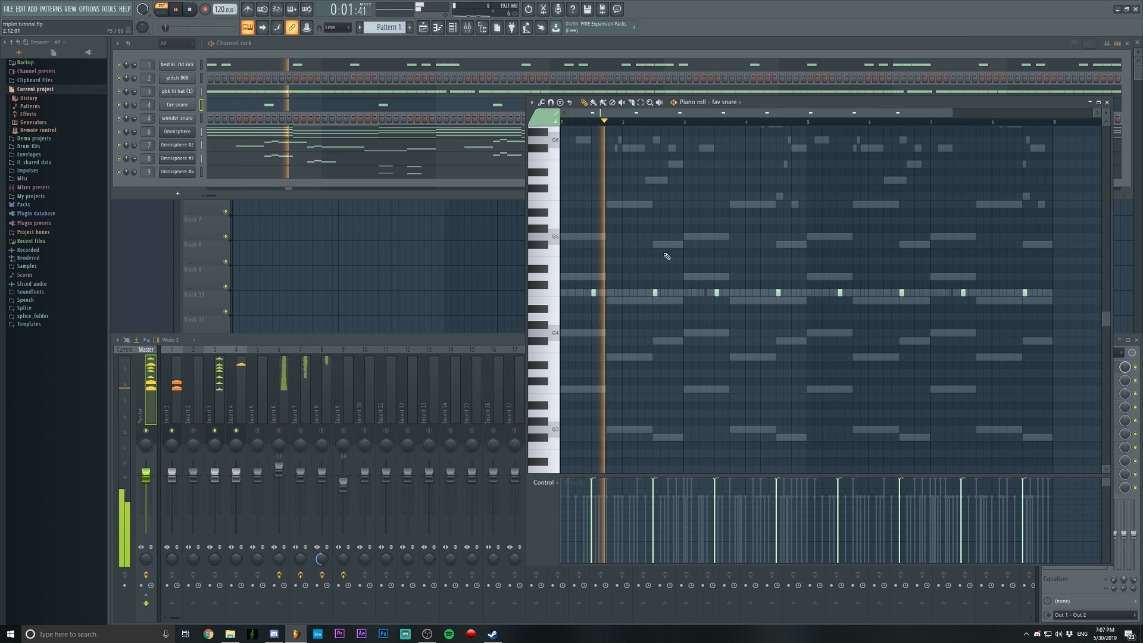
scroll(768, 255, up, 3)
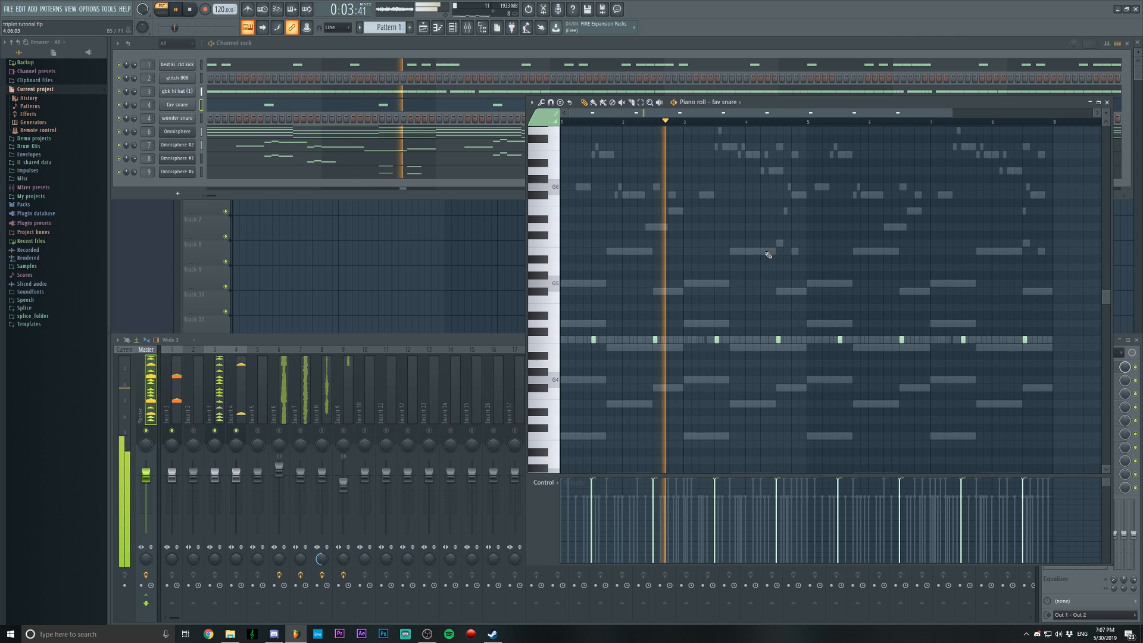
key(space)
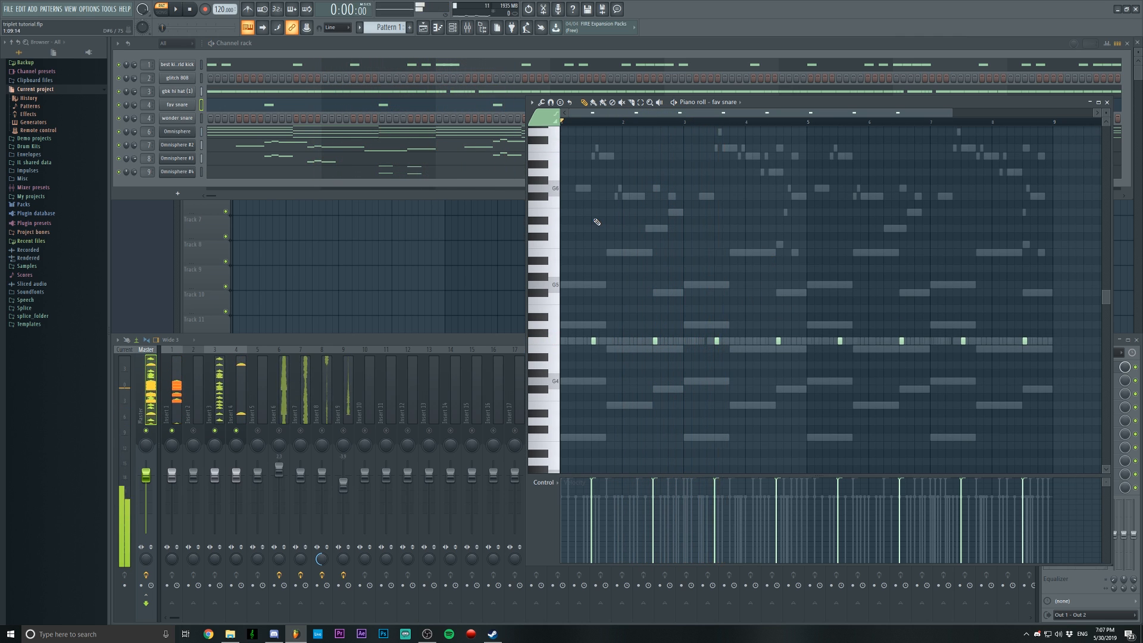
Preview the wonder snare sample in its channel settings, close them, and open that channel's piano roll
scroll(597, 220, up, 3)
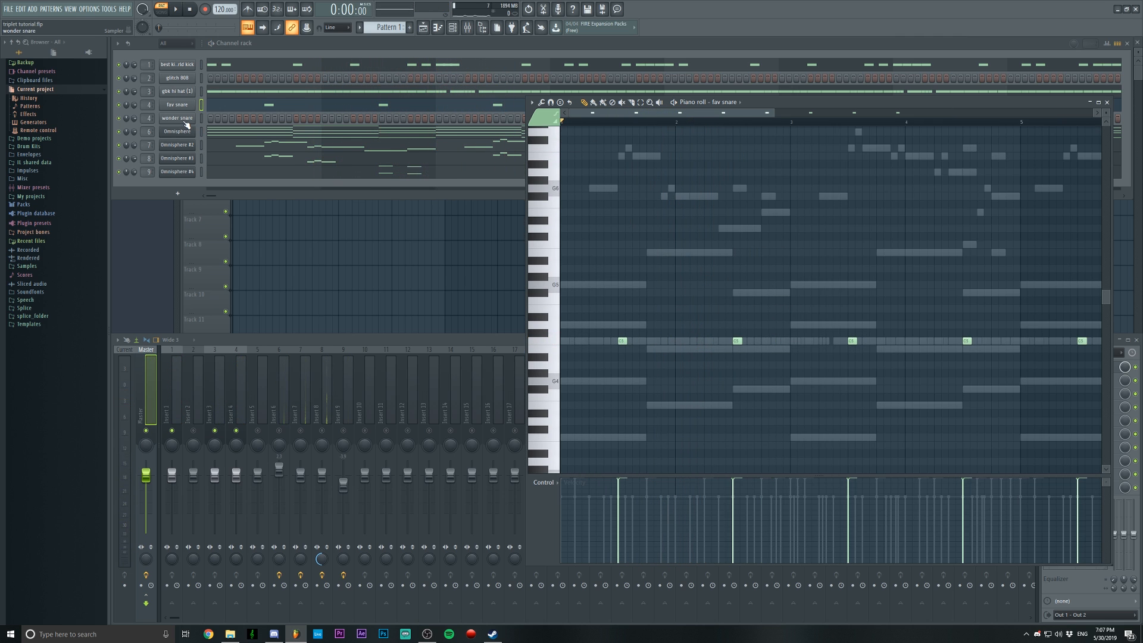
click(185, 119)
click(232, 275)
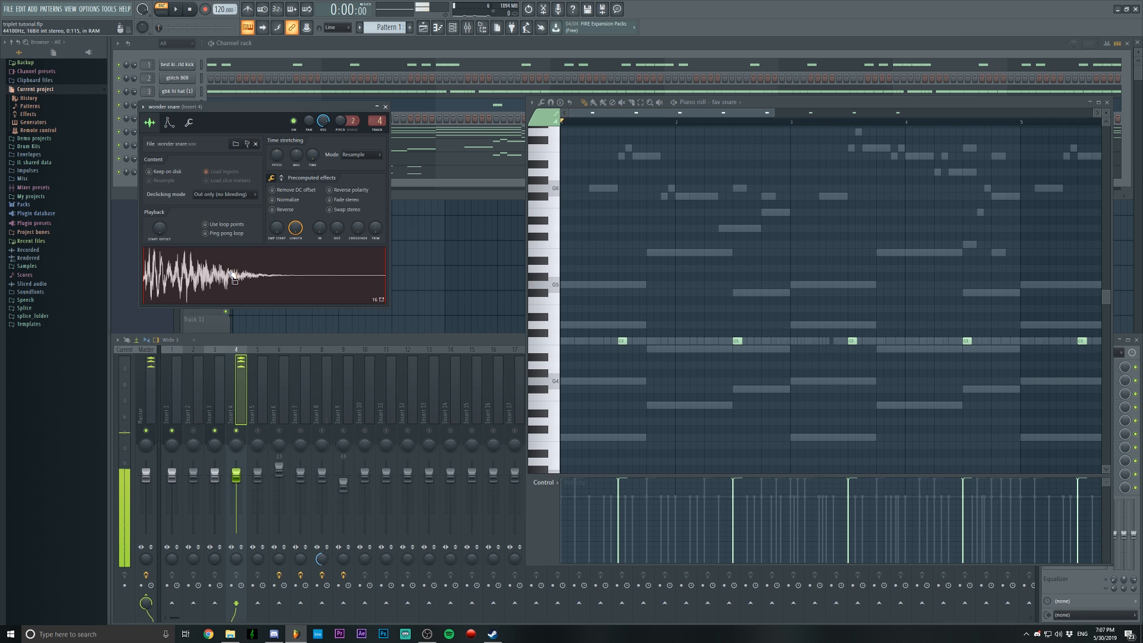
click(386, 107)
right_click(192, 118)
click(206, 119)
Play briefly from the start of bar 2, and place three wonder snare notes there as a triplet on beat 1
scroll(685, 125, up, 2)
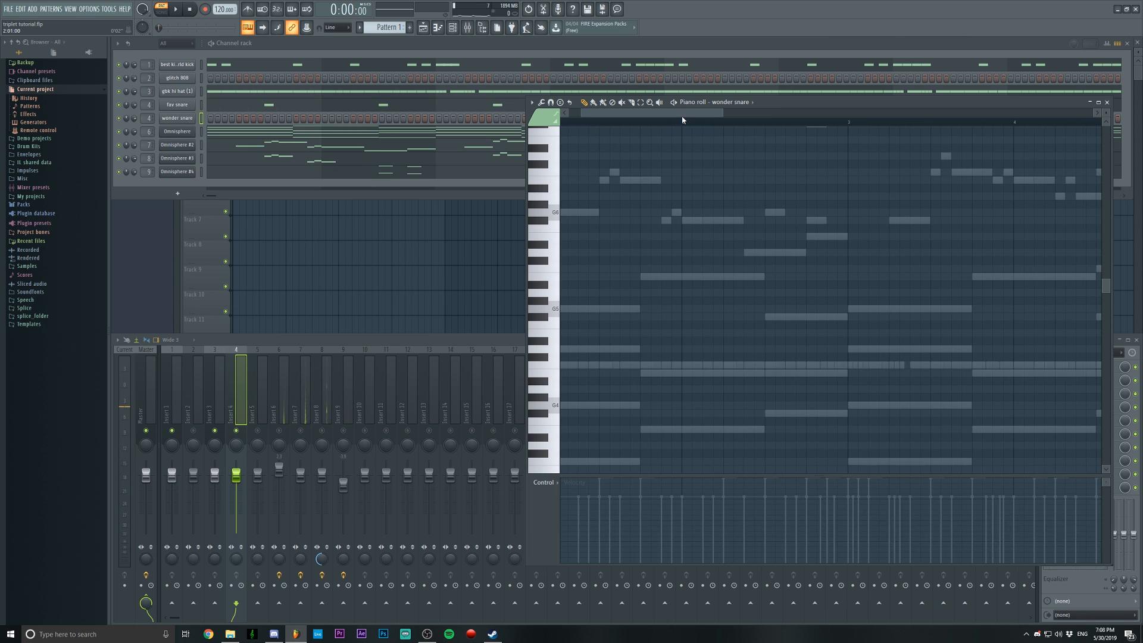
scroll(727, 225, down, 1)
click(727, 125)
key(space)
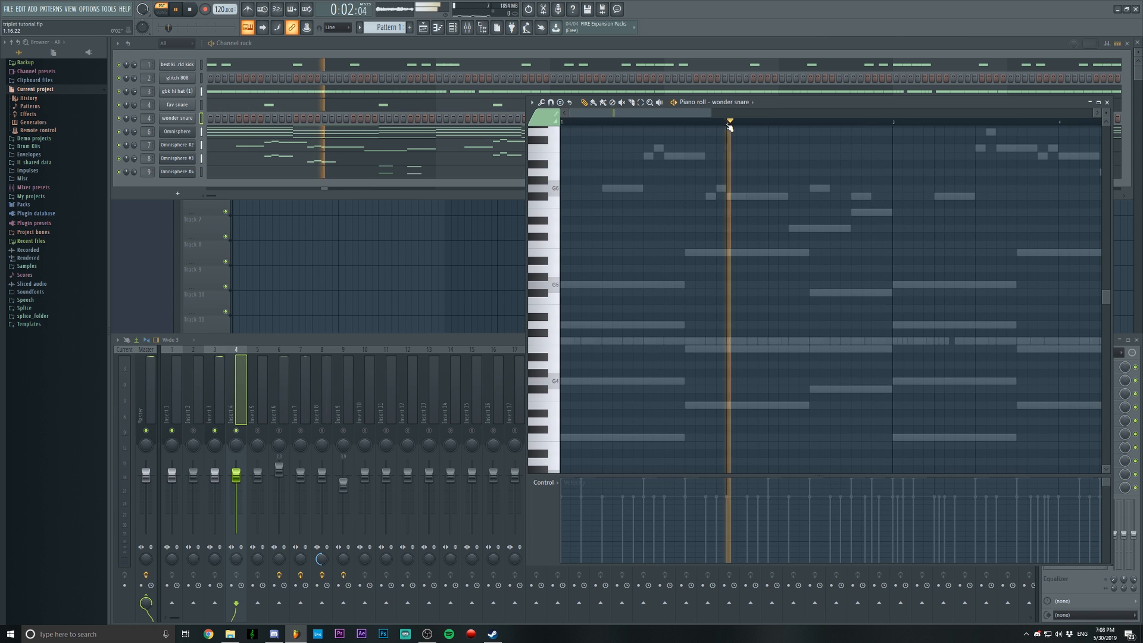
key(space)
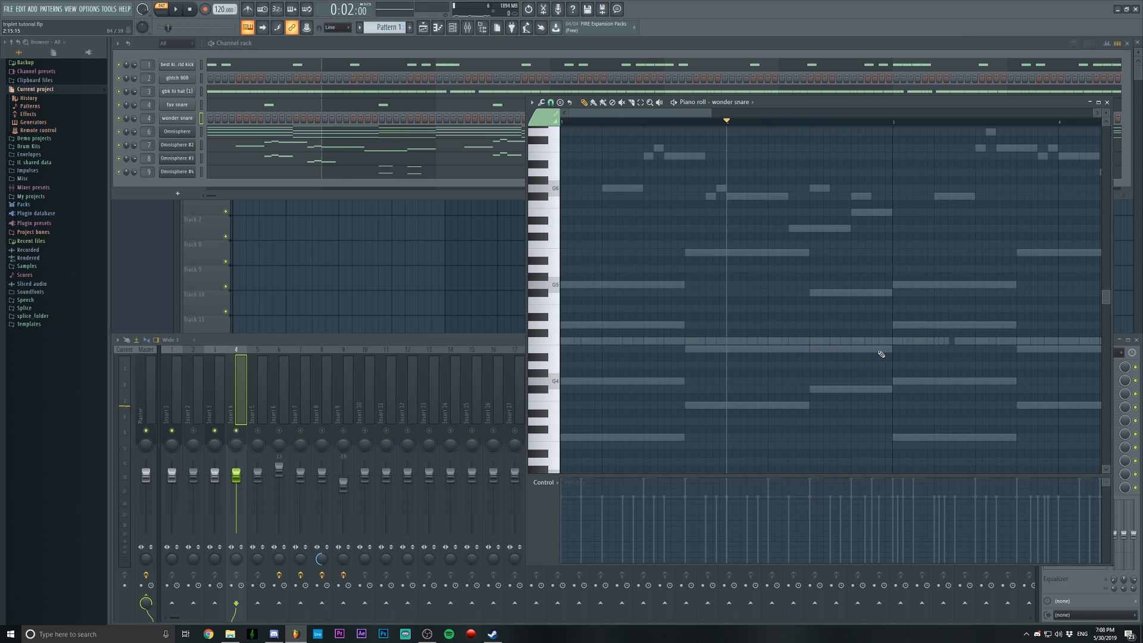
click(731, 341)
click(744, 341)
click(764, 341)
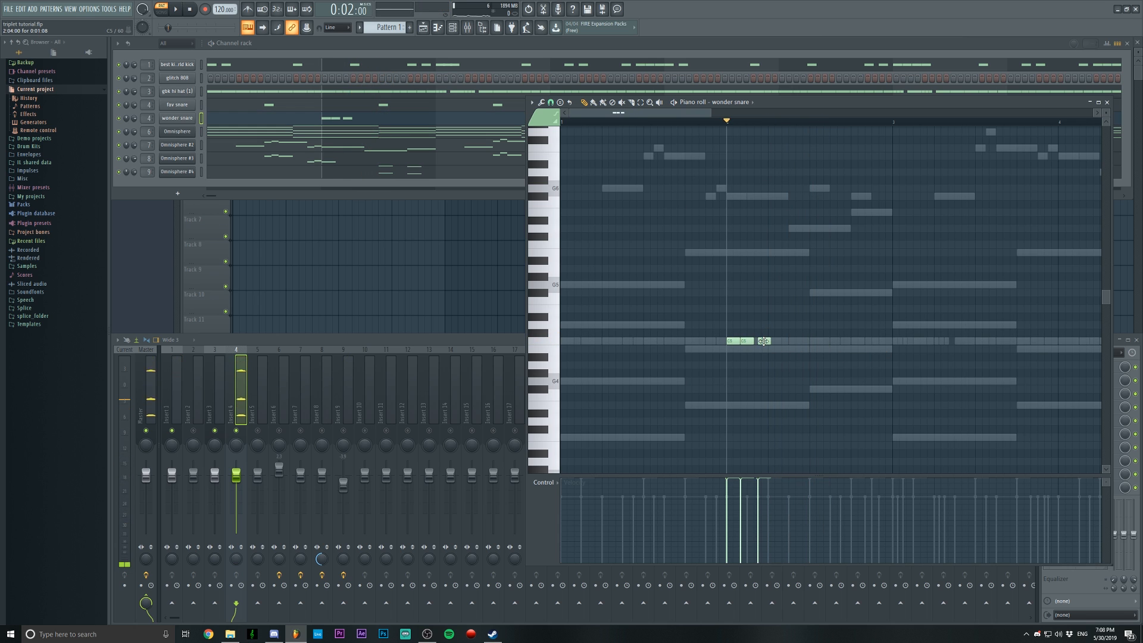
drag(764, 342, 760, 341)
Play the pattern from the start through bar 2 to listen to the wonder snare triplet
scroll(750, 126, down, 2)
key(space)
scroll(727, 222, up, 1)
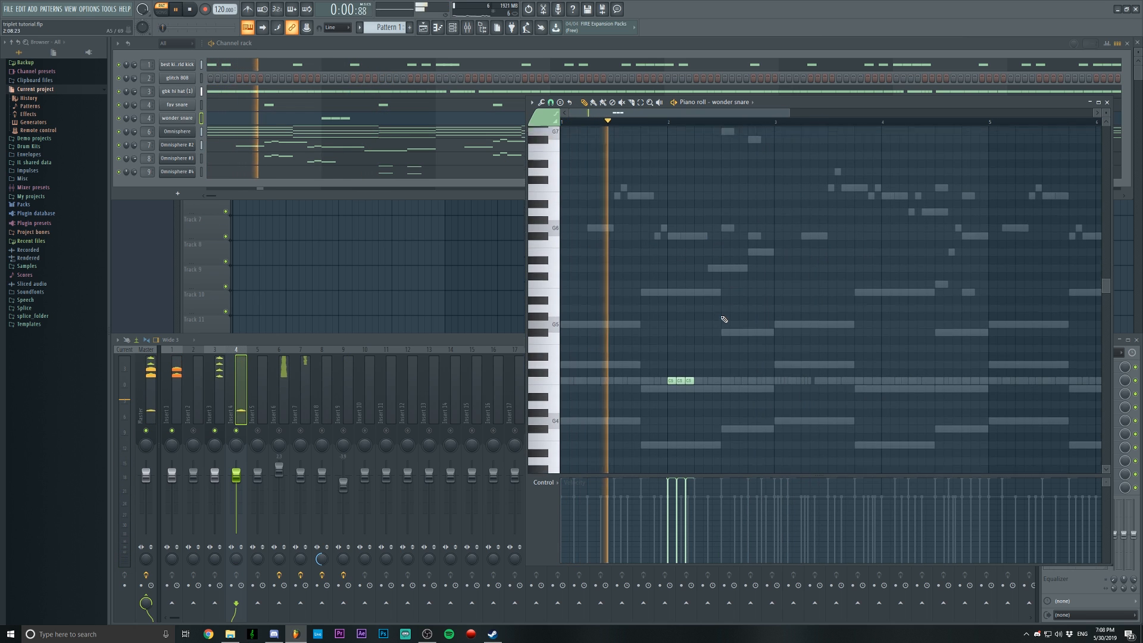
scroll(724, 319, down, 1)
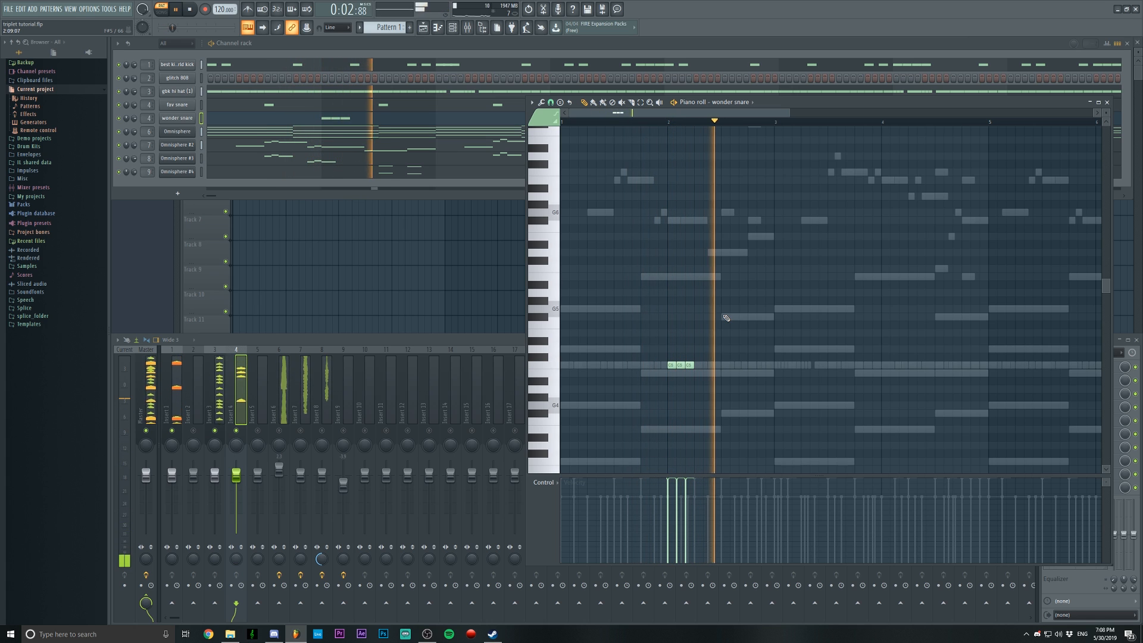
key(space)
Move the wonder snare triplet to beat 3 of bar 2 and play the pattern from the start of bar 2
scroll(688, 357, up, 1)
mouse_move(731, 355)
mouse_down()
mouse_move(648, 374)
mouse_move(736, 365)
mouse_up()
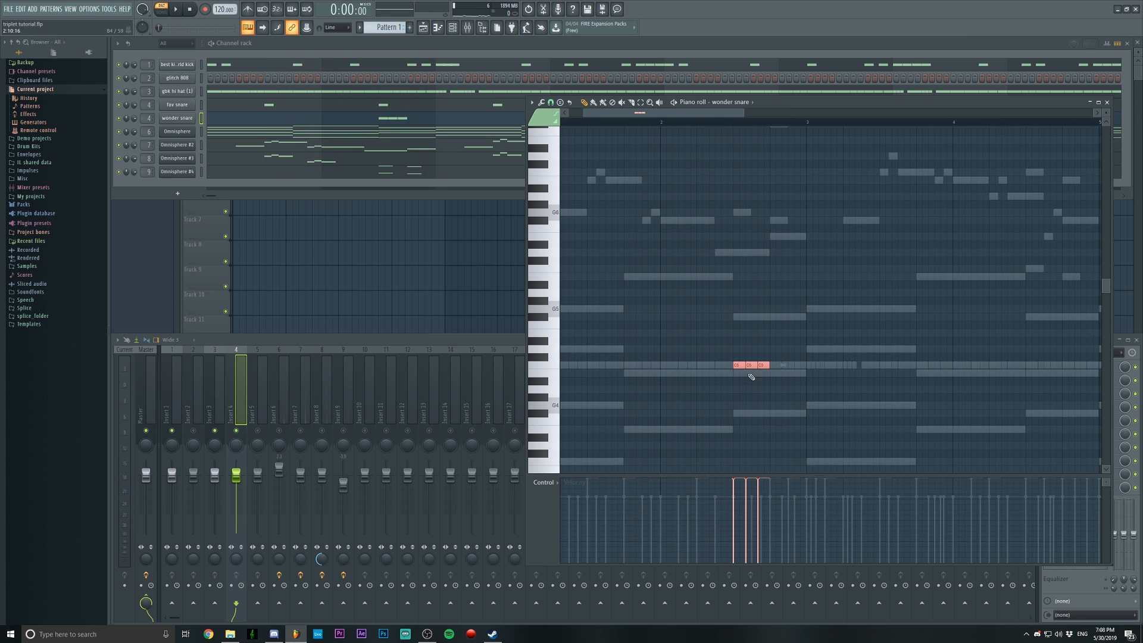
scroll(715, 138, down, 2)
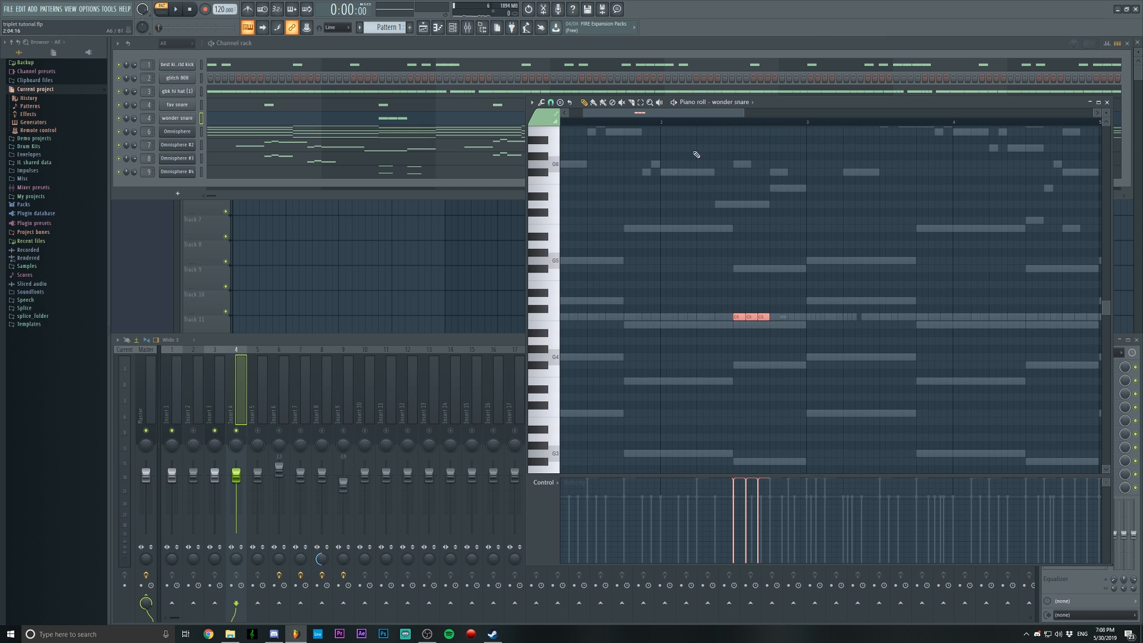
scroll(695, 152, up, 1)
click(664, 123)
key(space)
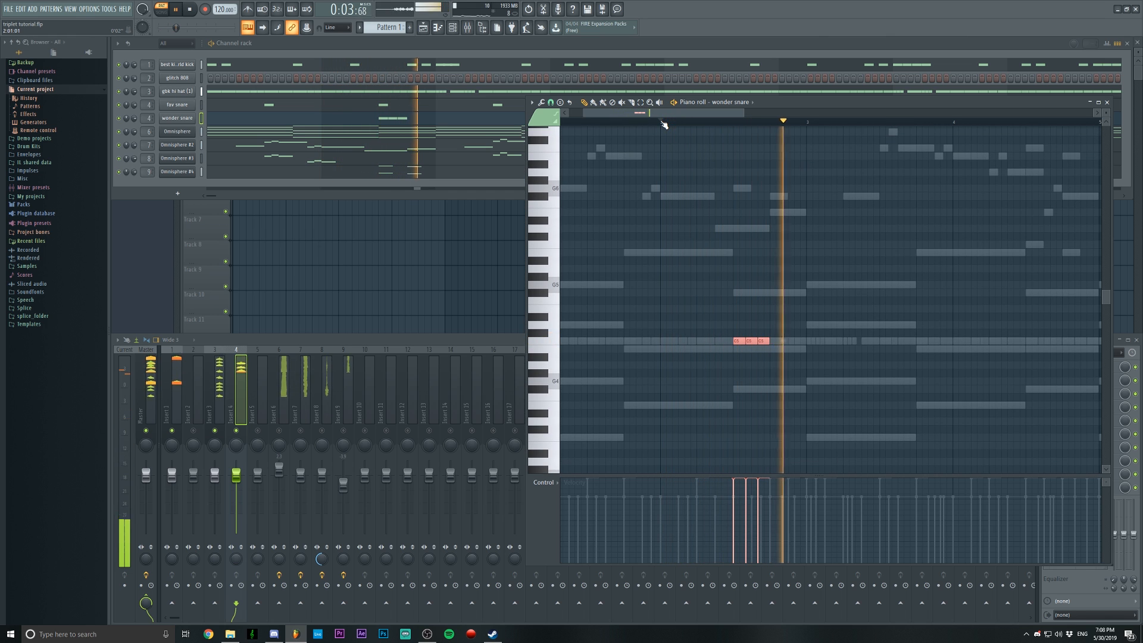
scroll(664, 125, up, 1)
key(space)
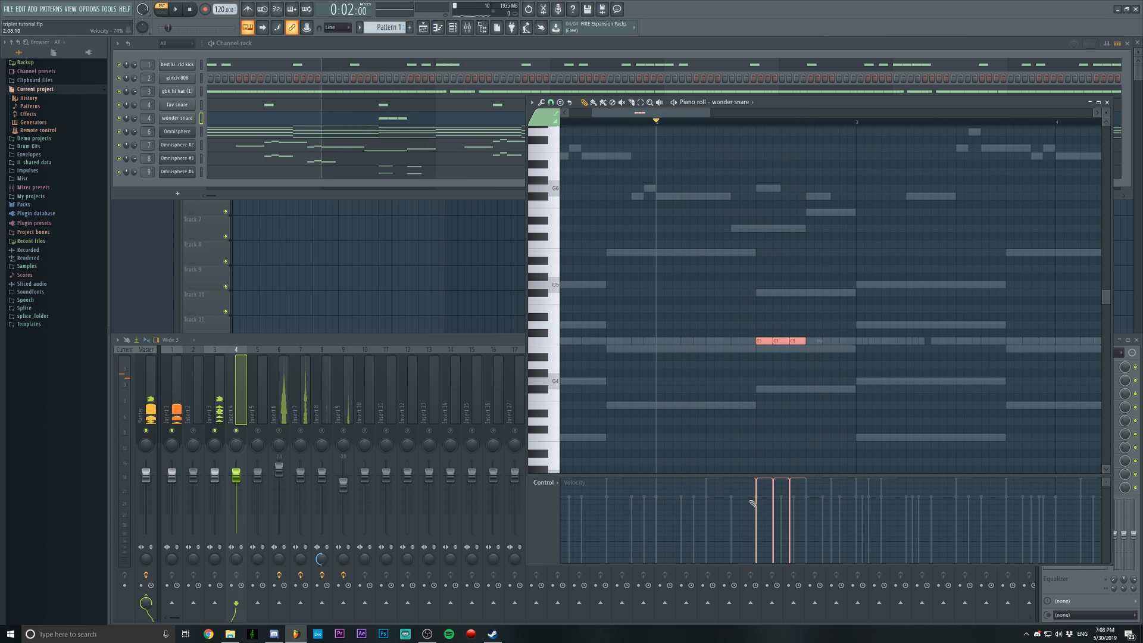
Give the wonder snare triplet on beat 3 of bar 2 rising velocities, and duplicate it onto beat 4
drag(756, 507, 777, 502)
drag(765, 341, 814, 344)
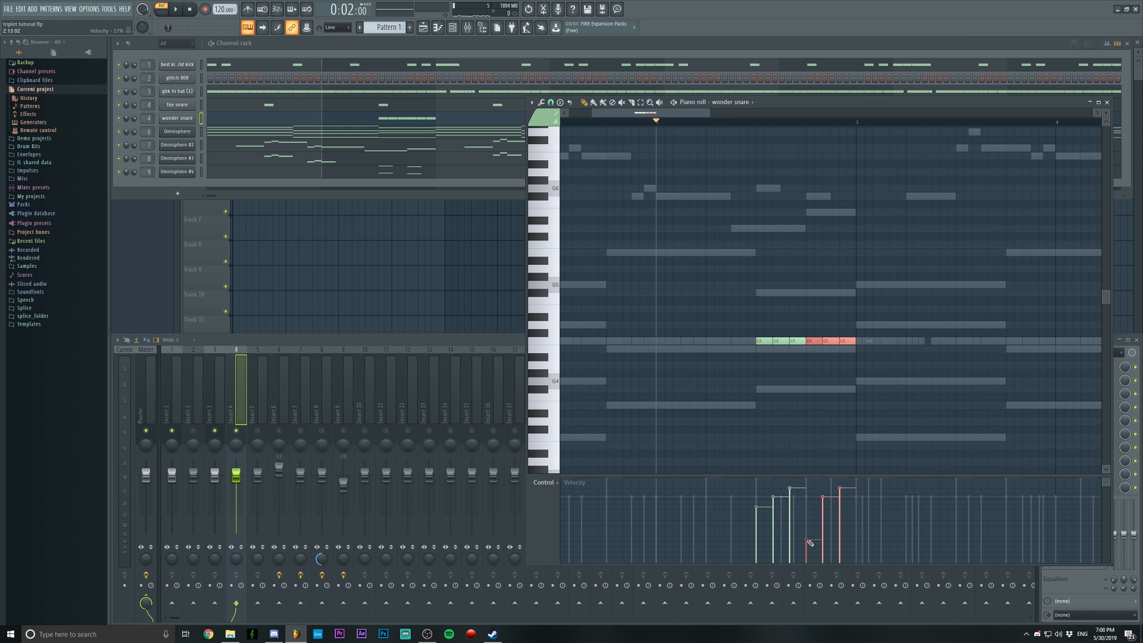
key(space)
scroll(846, 516, down, 1)
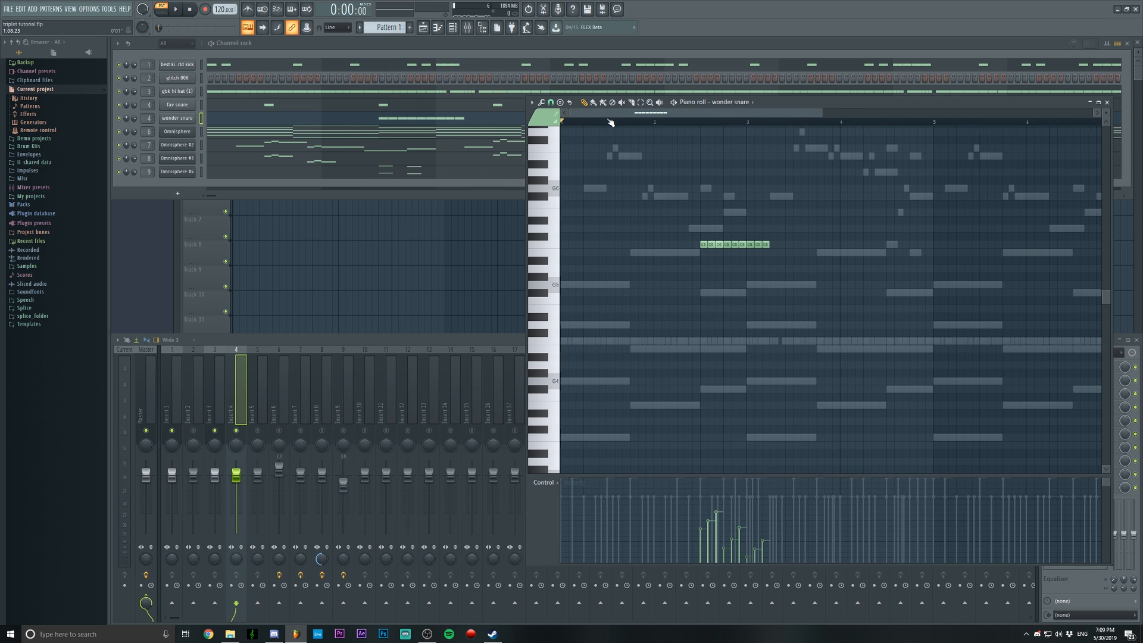
scroll(610, 122, up, 2)
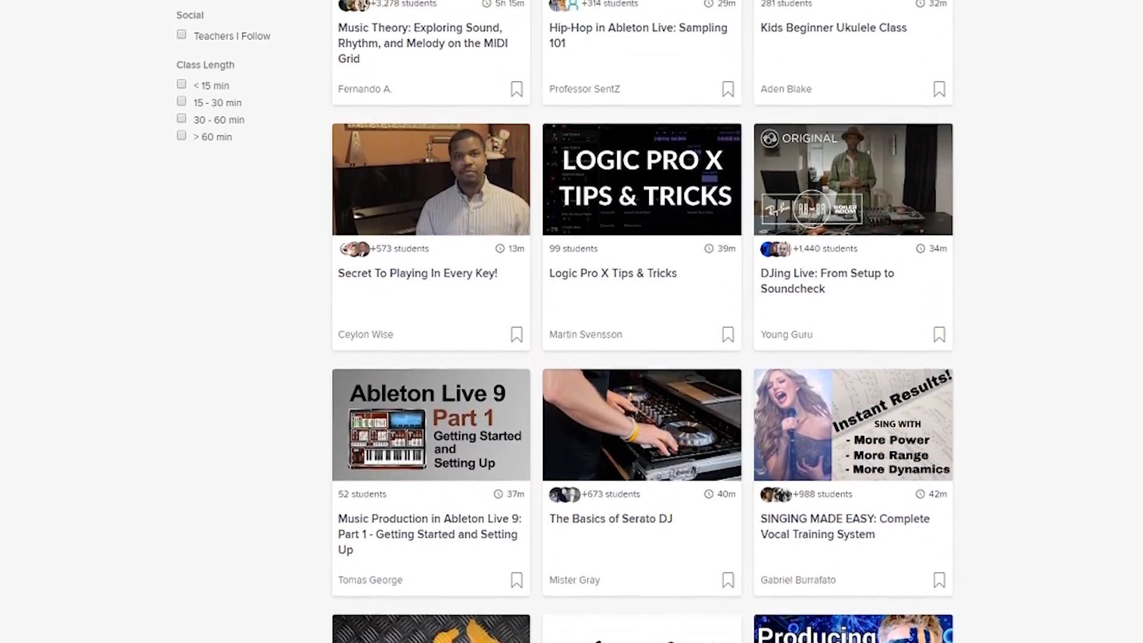
Switch to the Skillshare website and browse its listing of music classes
scroll(642, 322, up, 6)
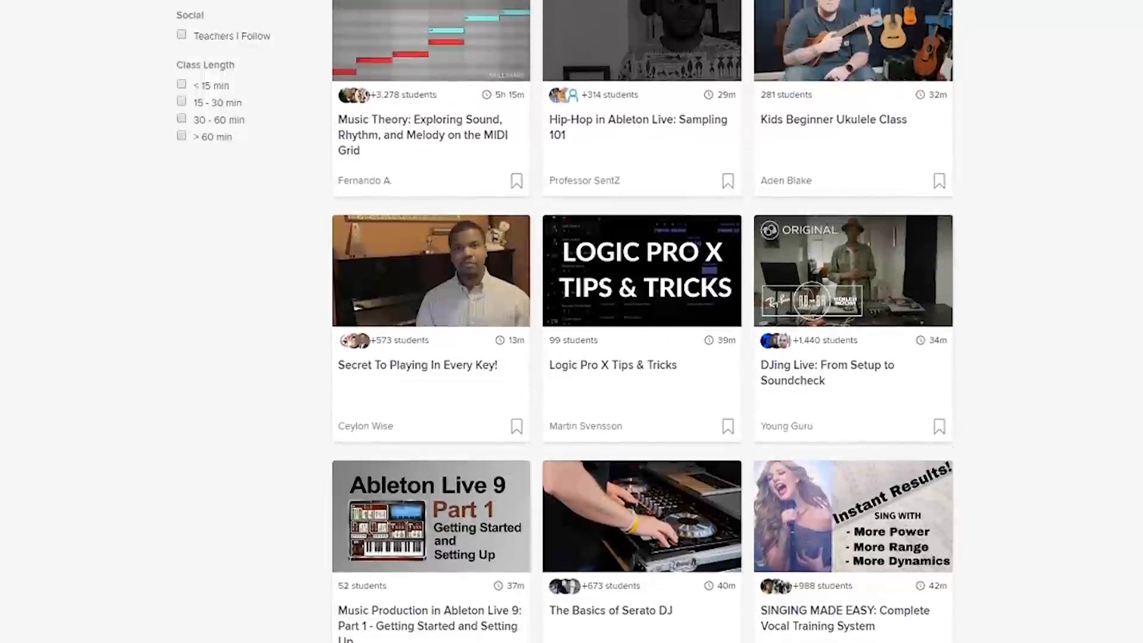
scroll(642, 321, up, 6)
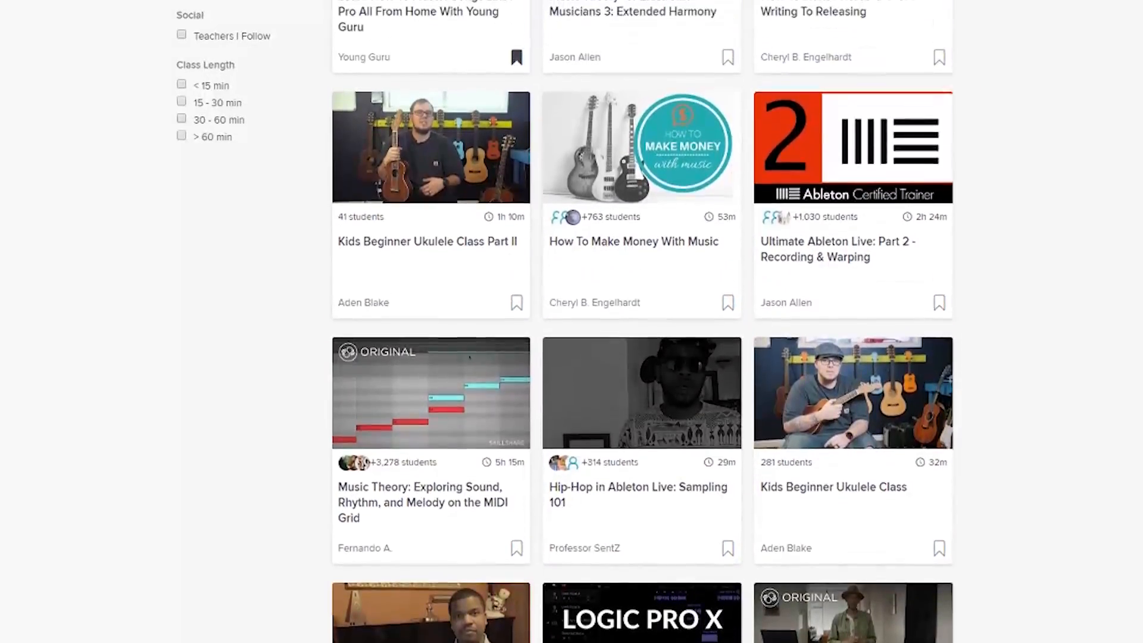
scroll(642, 322, up, 6)
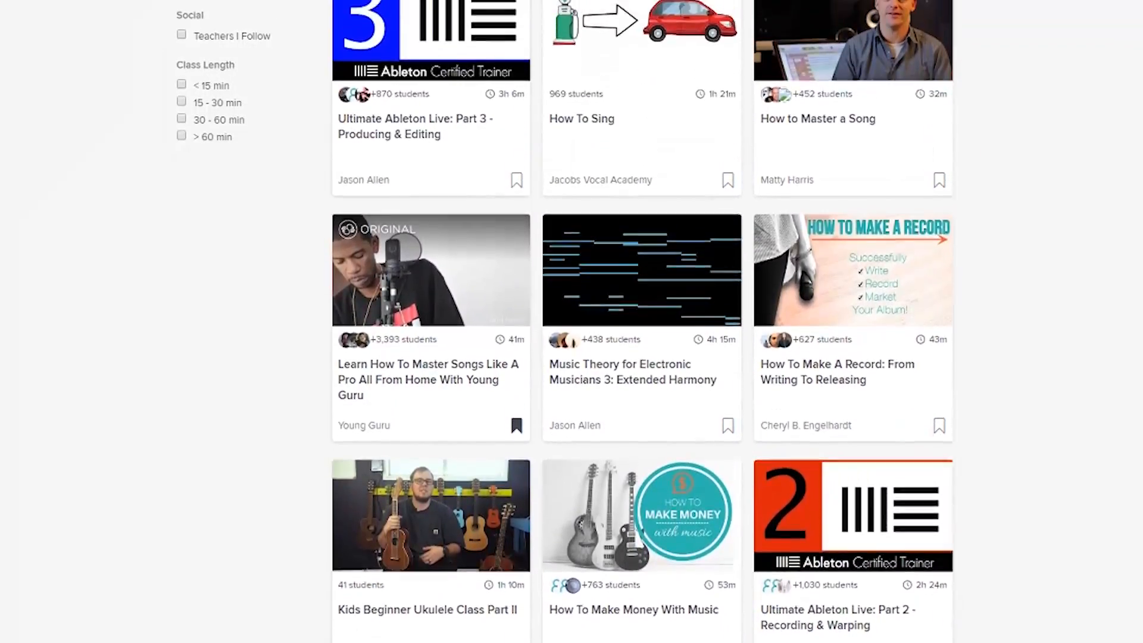
scroll(642, 322, up, 6)
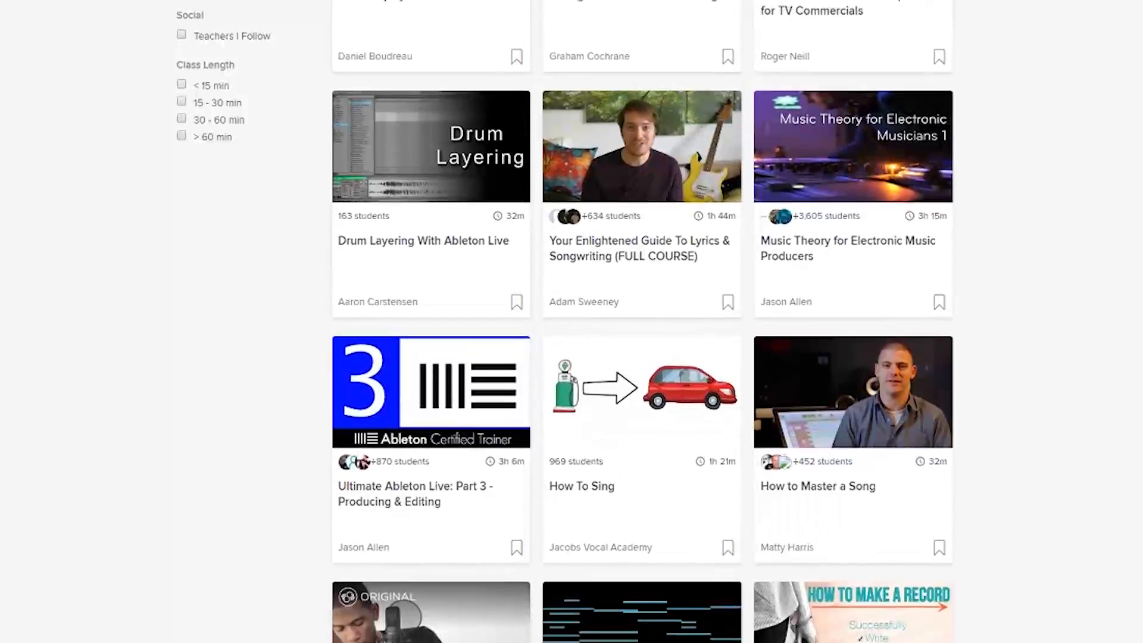
scroll(642, 321, up, 6)
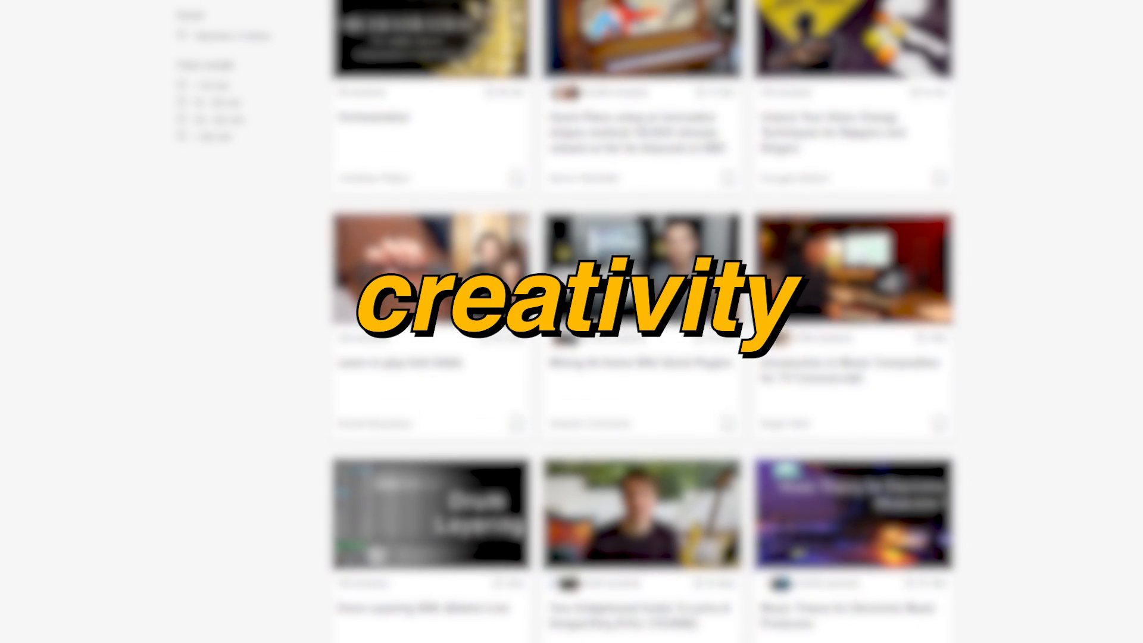
scroll(642, 321, up, 6)
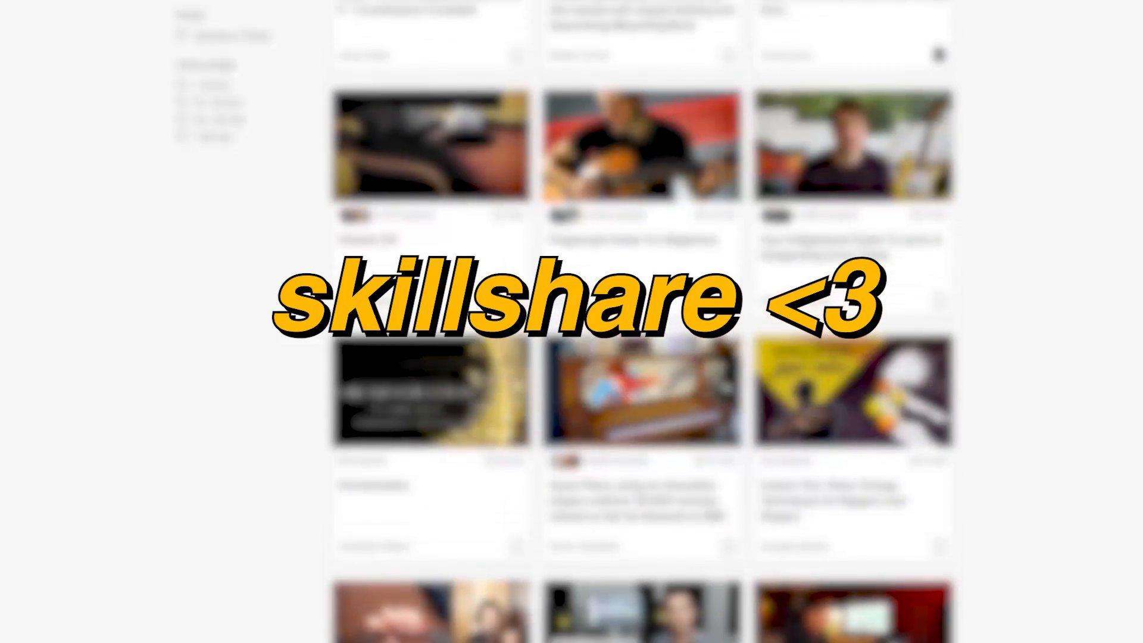
scroll(643, 322, up, 6)
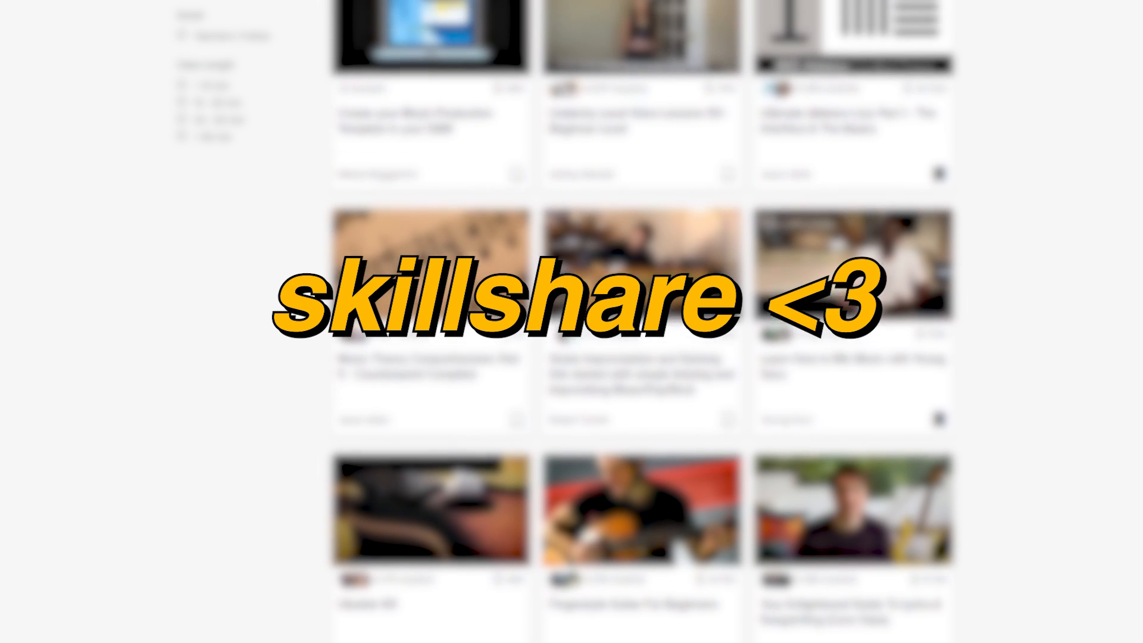
scroll(643, 321, up, 2)
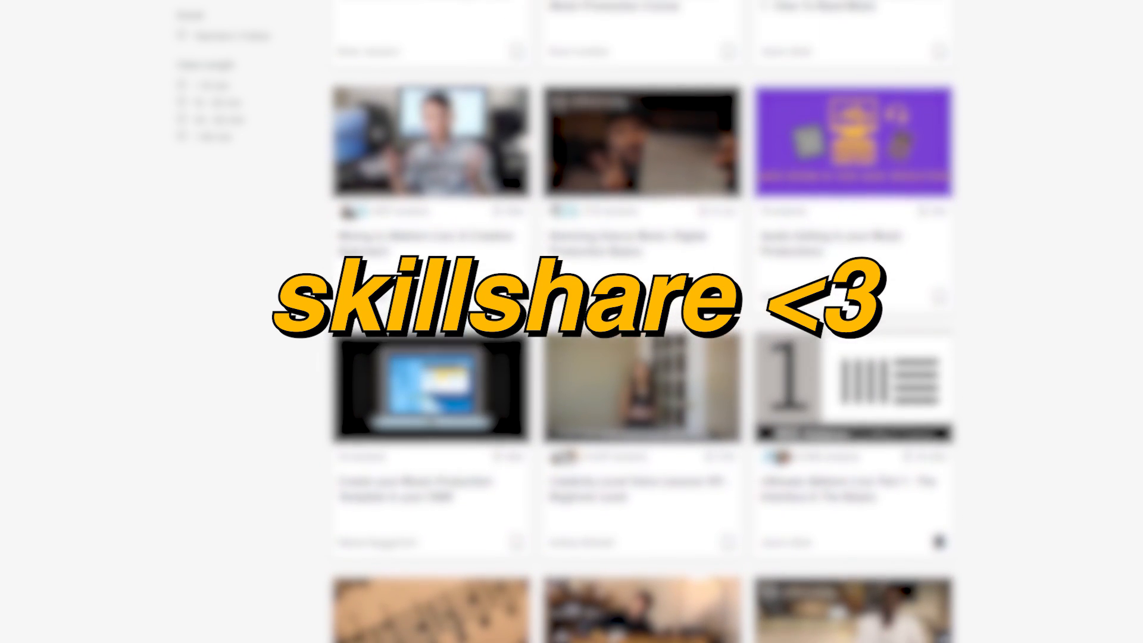